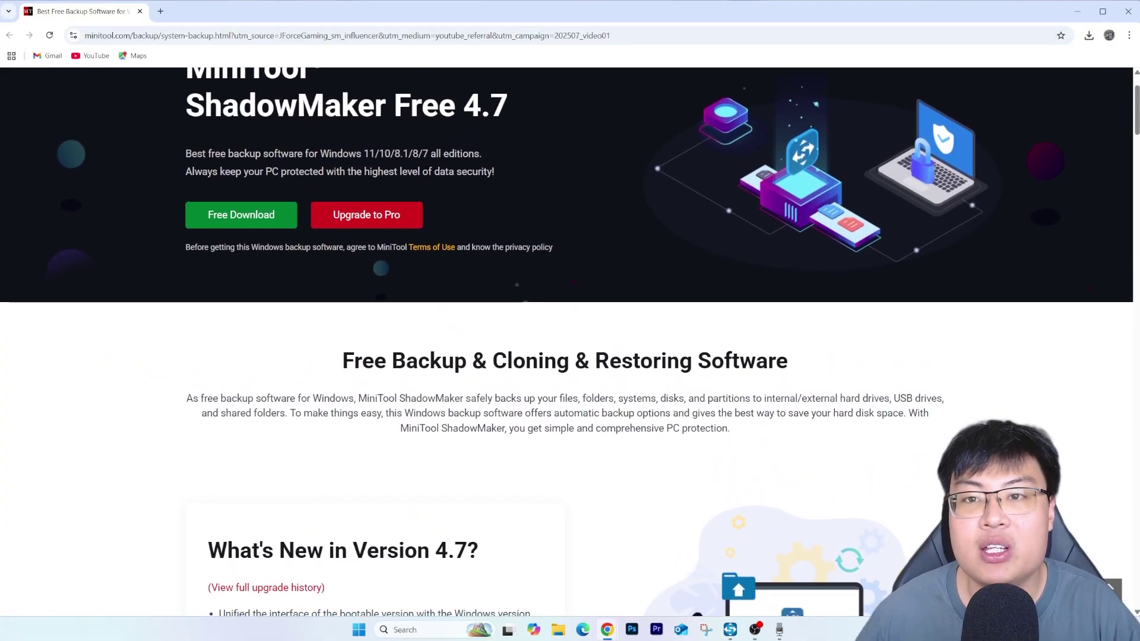
# Review the MiniTool ShadowMaker Free introduction and the What's New in Version 4.7 section on the product page
pyautogui.scroll(-1, 570, 342)
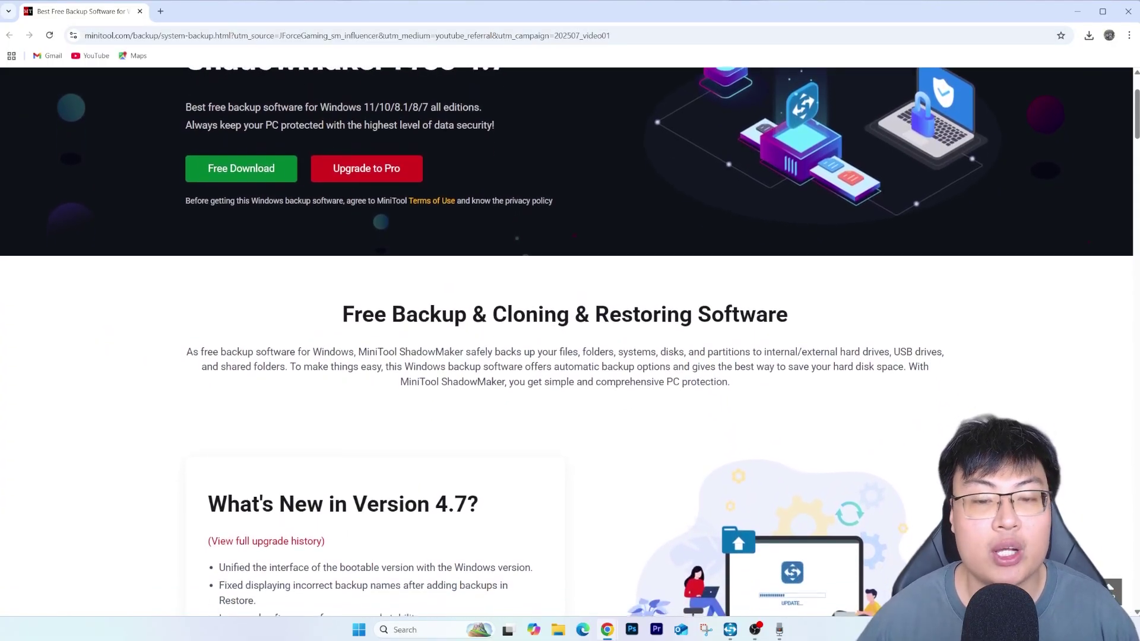
pyautogui.scroll(-1, 570, 341)
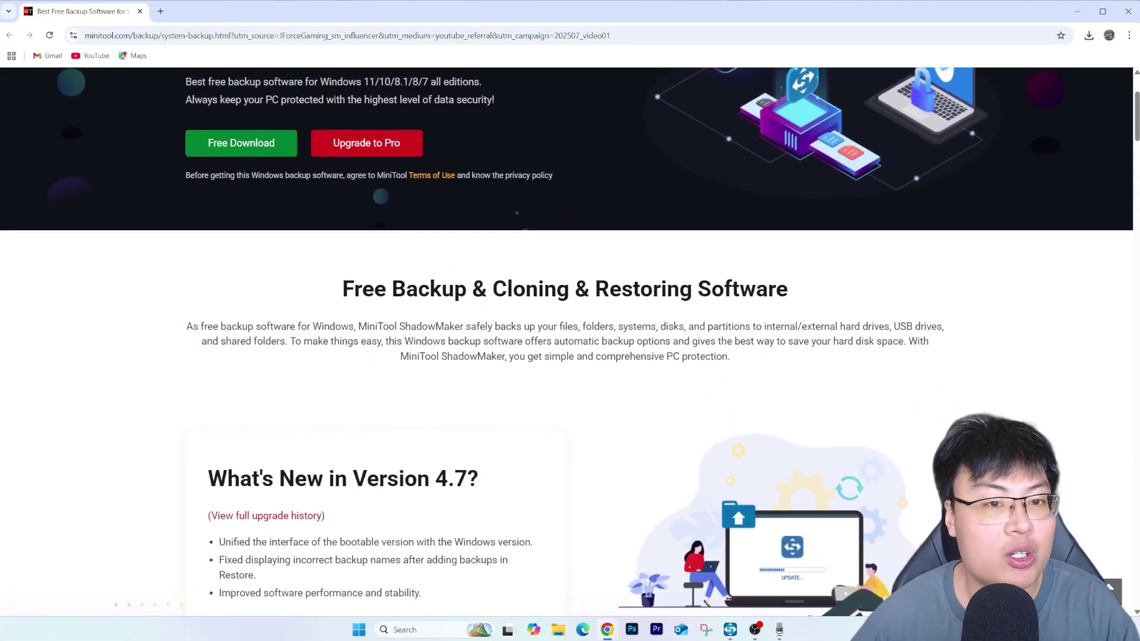
pyautogui.scroll(-1, 570, 342)
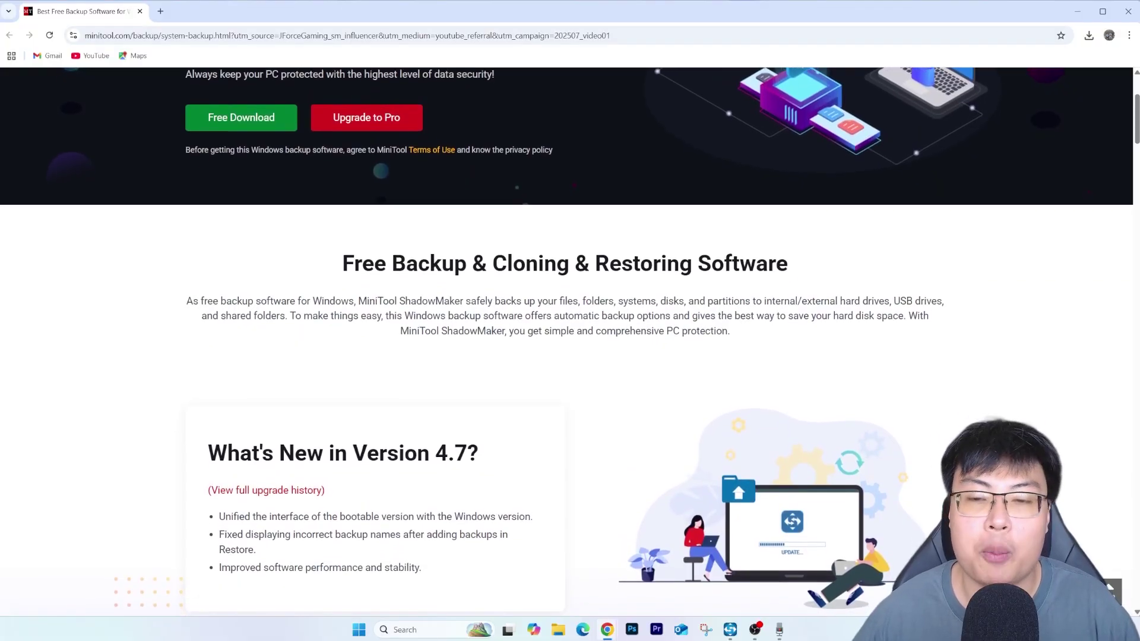
pyautogui.scroll(-1, 570, 341)
pyautogui.scroll(-4, 570, 341)
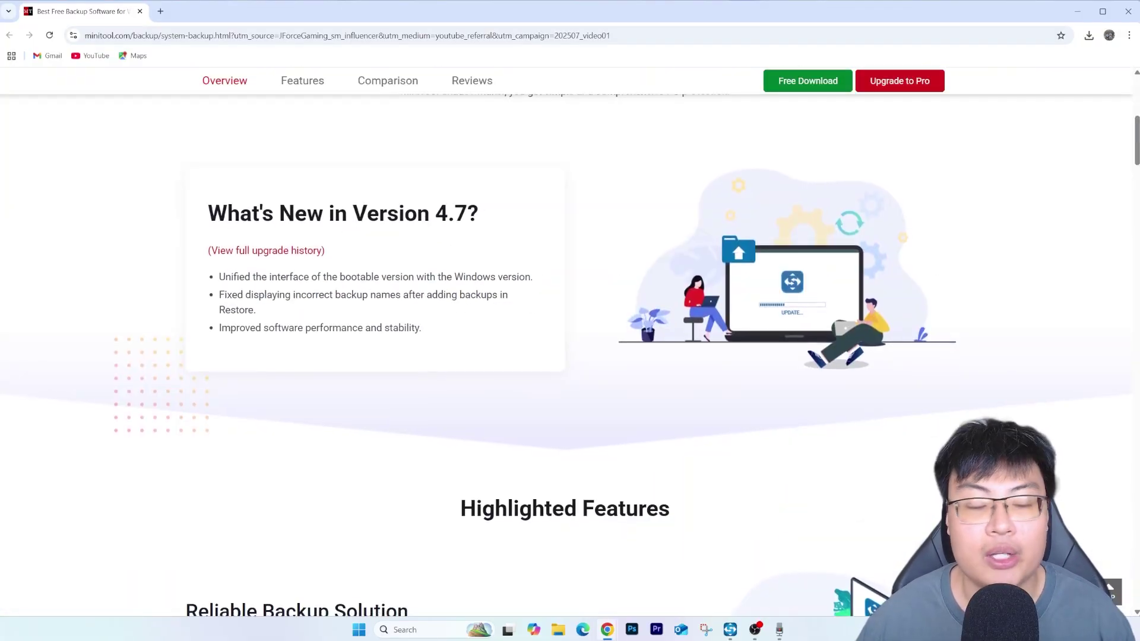
pyautogui.scroll(-1, 570, 342)
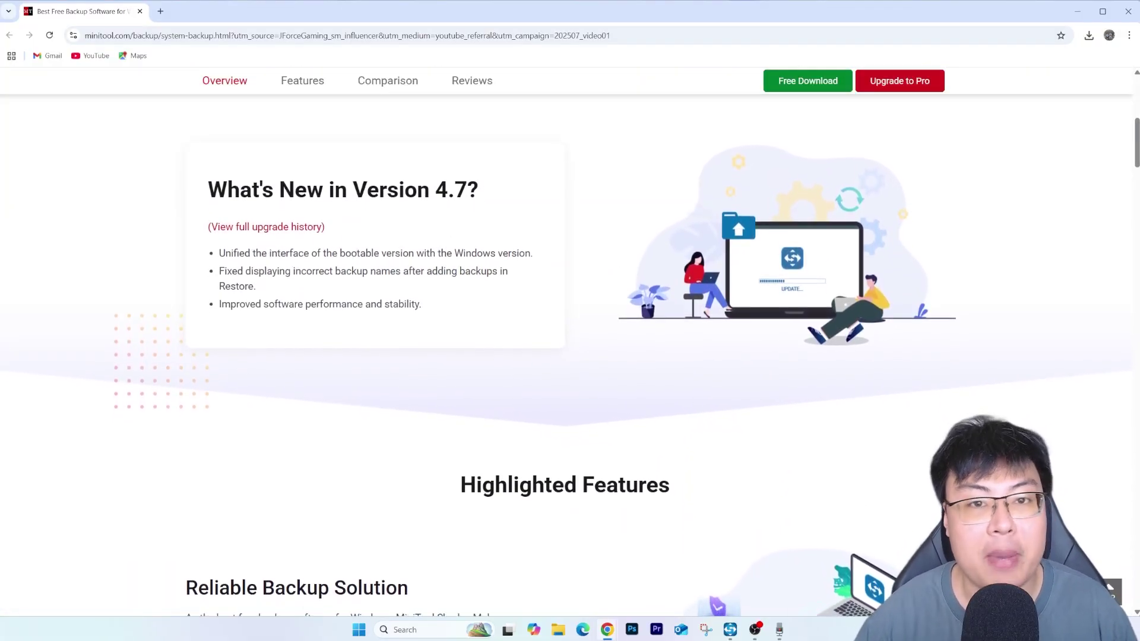
pyautogui.scroll(-1, 570, 341)
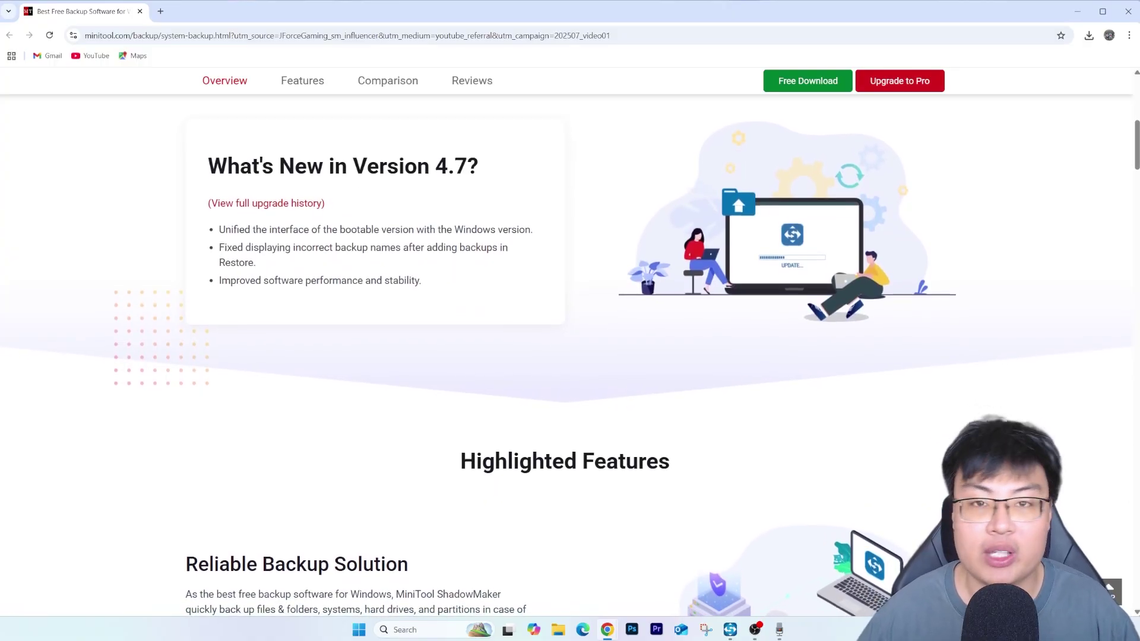
pyautogui.scroll(-1, 570, 342)
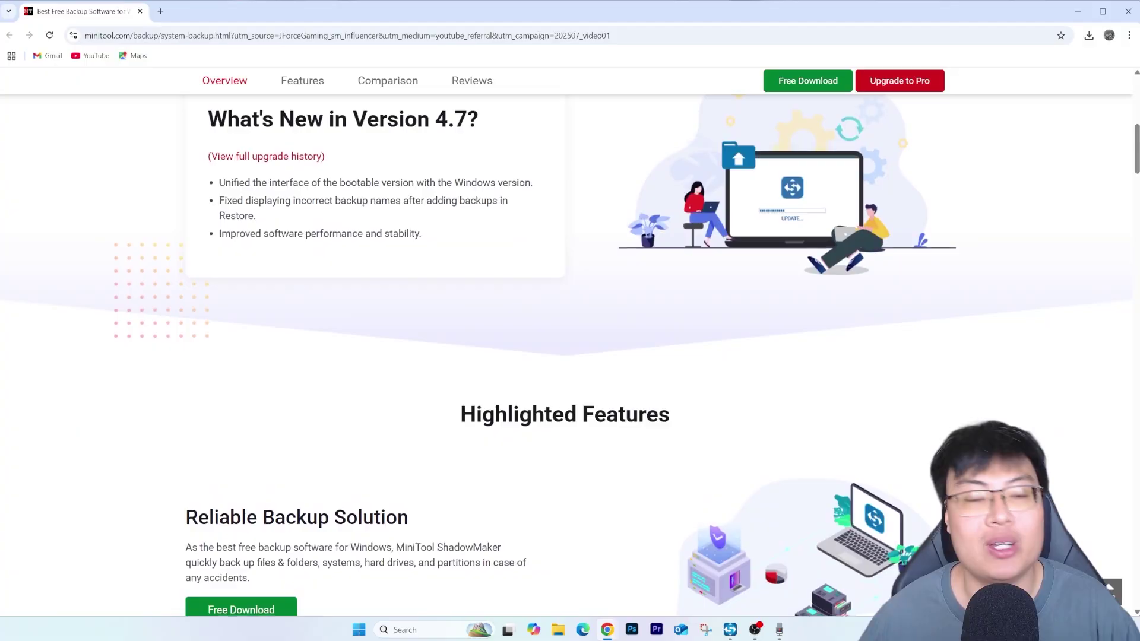
pyautogui.scroll(-1, 570, 342)
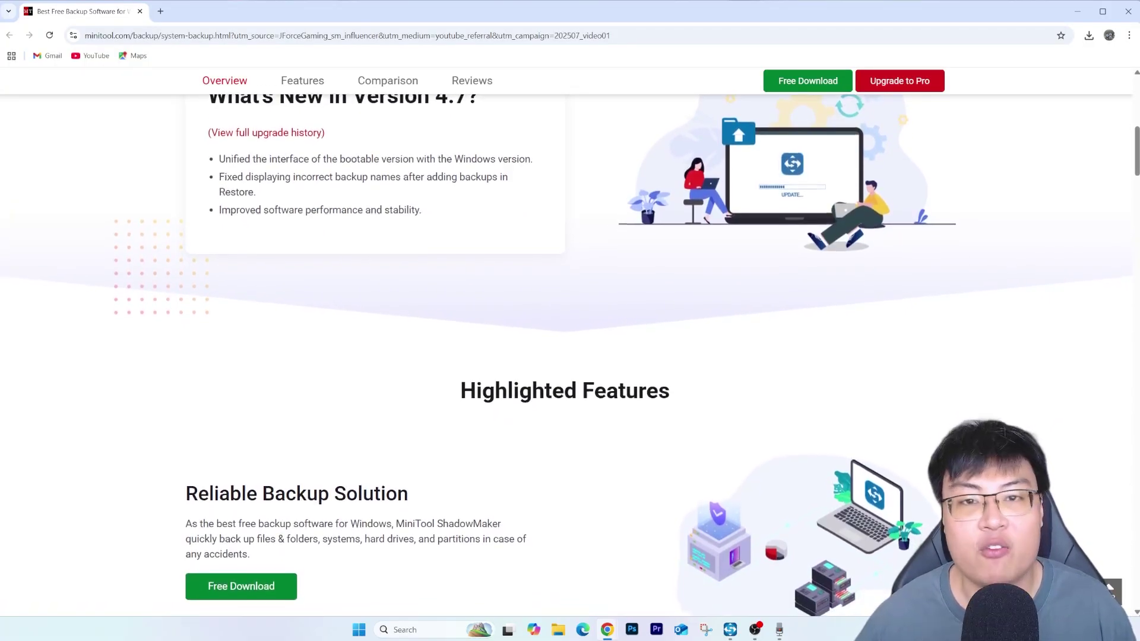
# Read through the Highlighted Features section, covering Reliable Backup Solution, Quick System Restore and Automatic File Sync
pyautogui.scroll(-1, 570, 342)
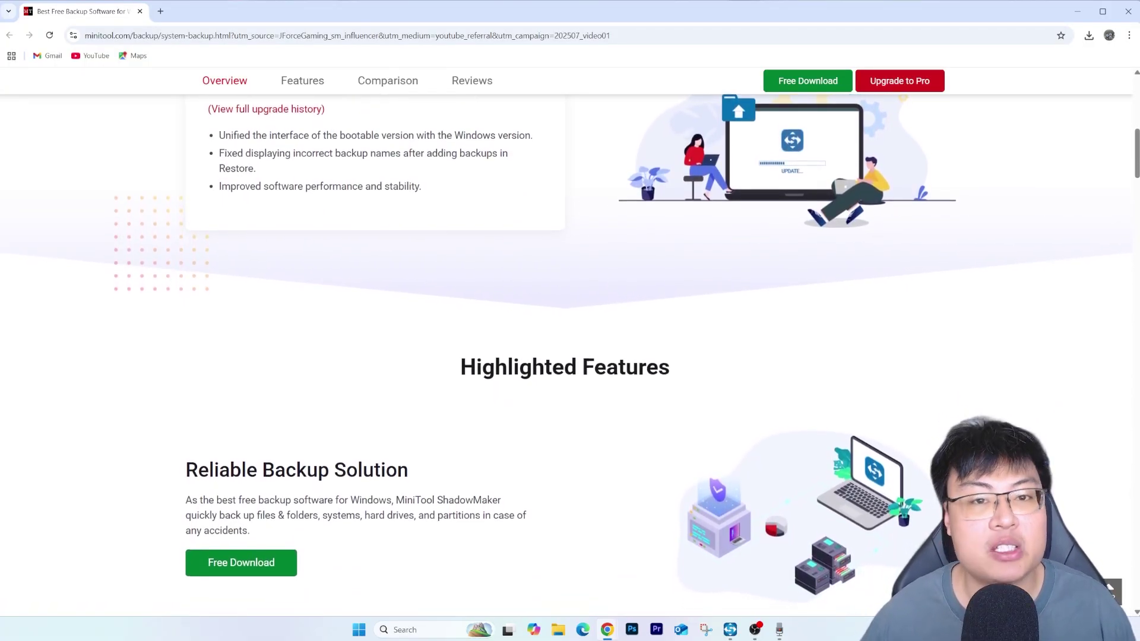
pyautogui.scroll(-1, 570, 342)
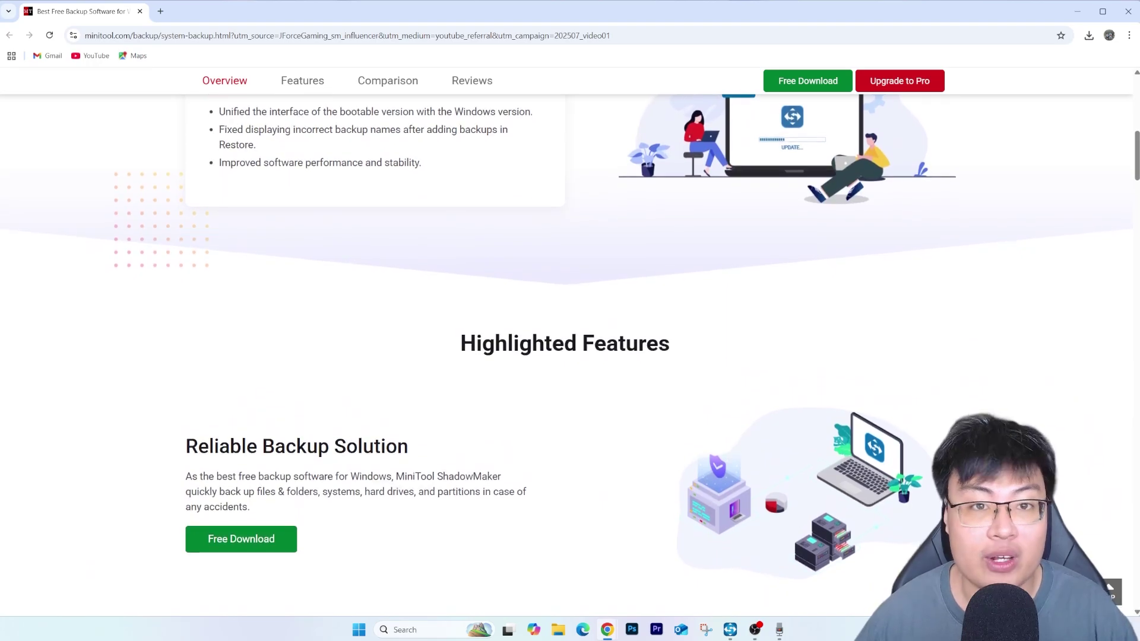
pyautogui.scroll(-1, 570, 341)
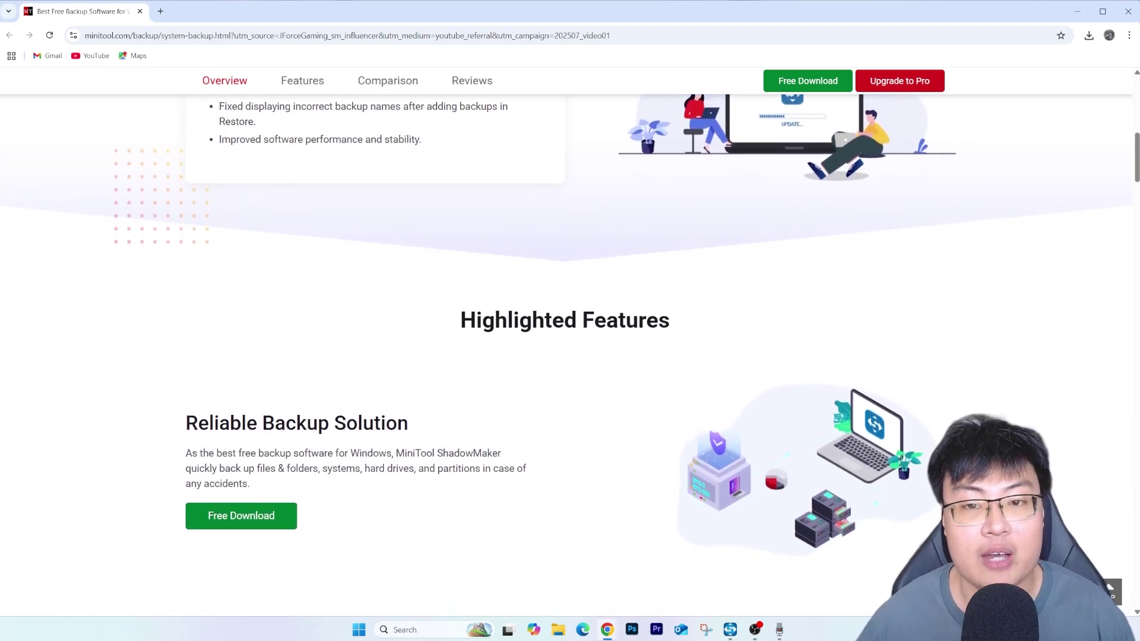
pyautogui.scroll(-1, 569, 342)
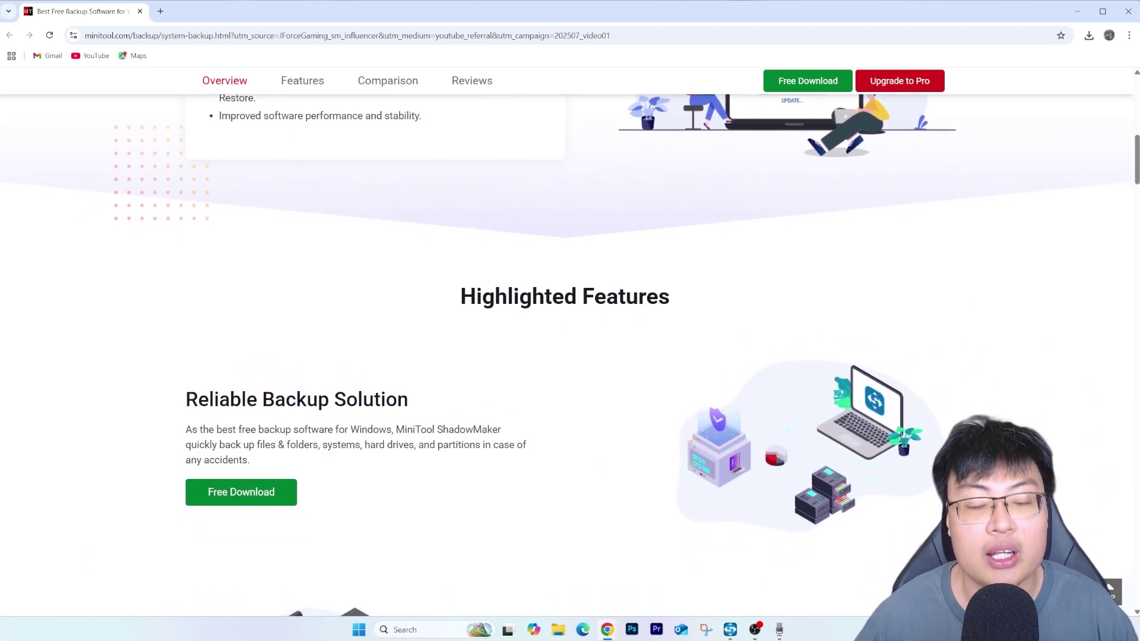
pyautogui.scroll(-1, 569, 342)
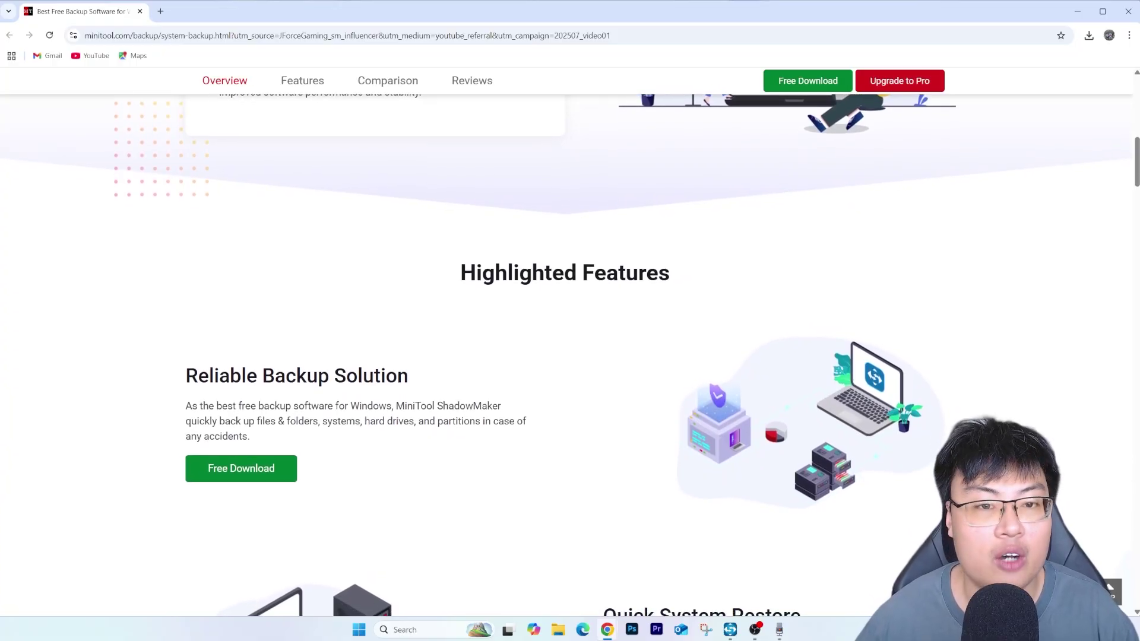
pyautogui.scroll(-1, 570, 342)
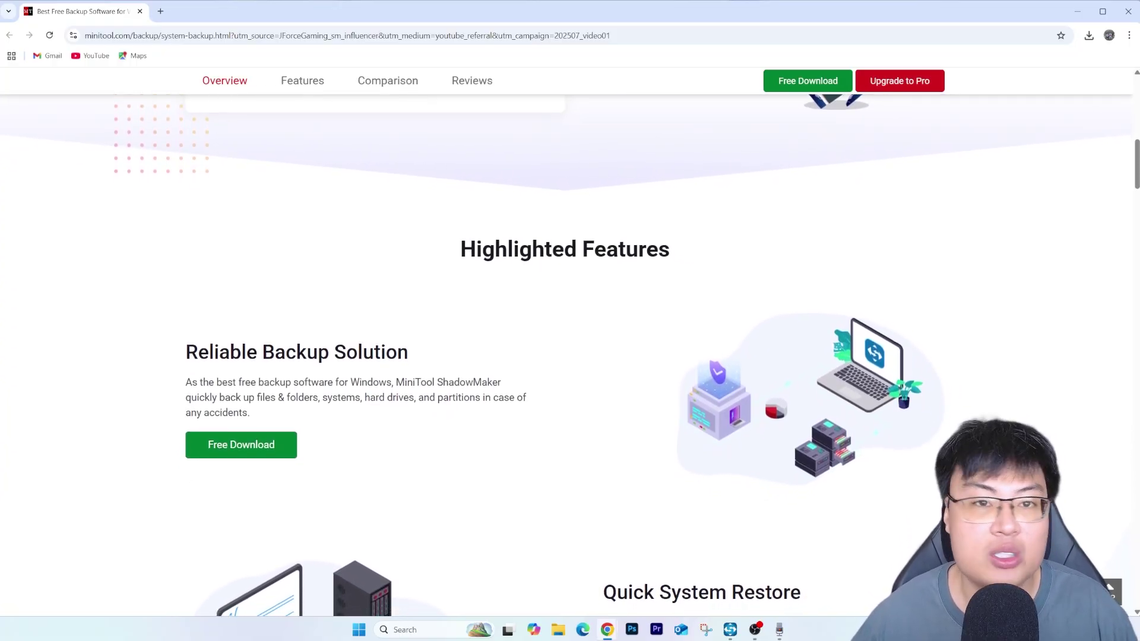
pyautogui.scroll(-1, 570, 342)
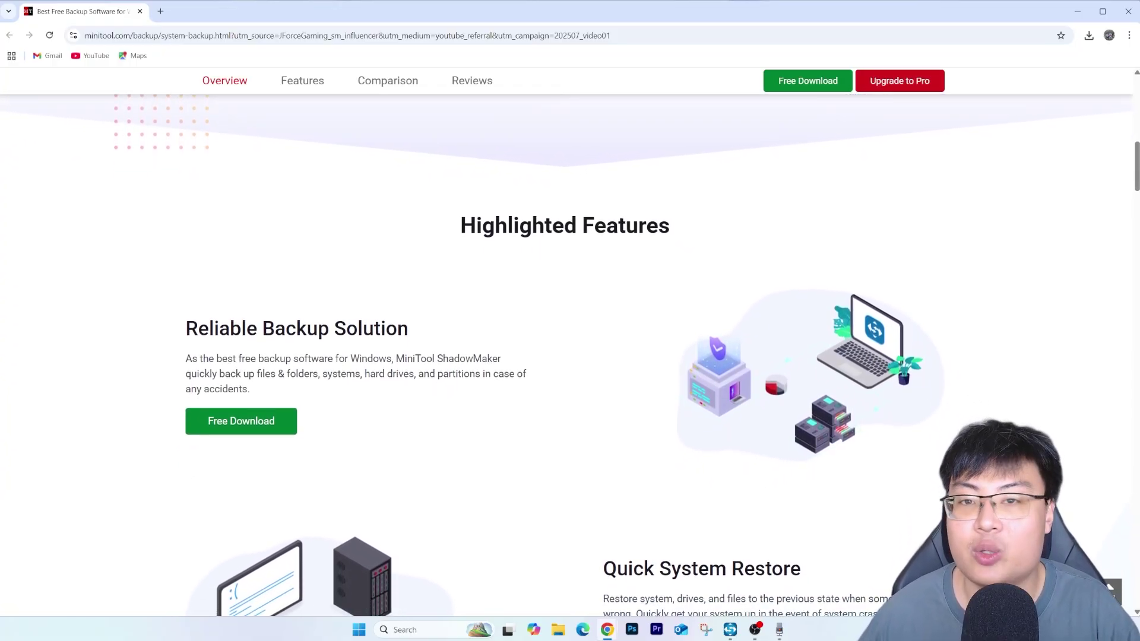
pyautogui.scroll(-1, 570, 342)
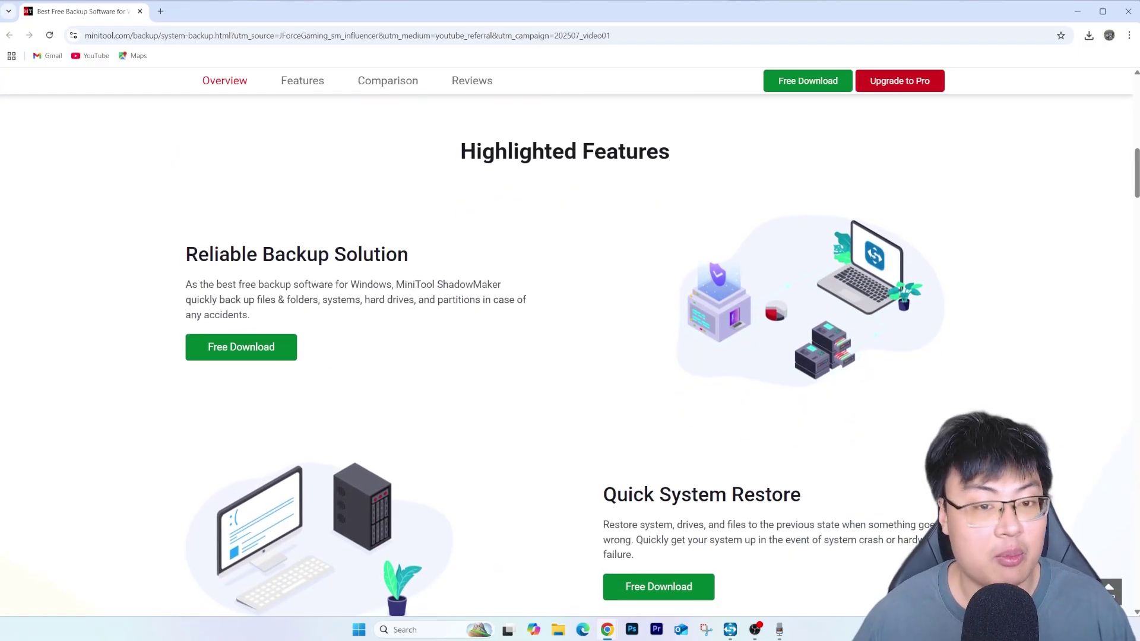
pyautogui.scroll(-1, 569, 342)
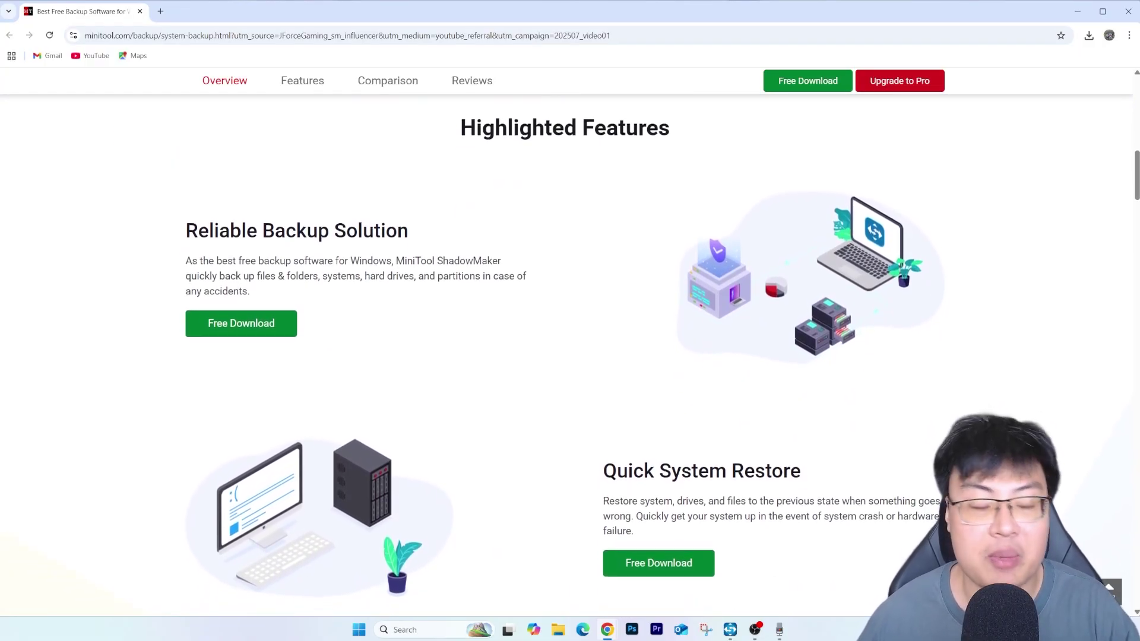
pyautogui.scroll(-1, 570, 342)
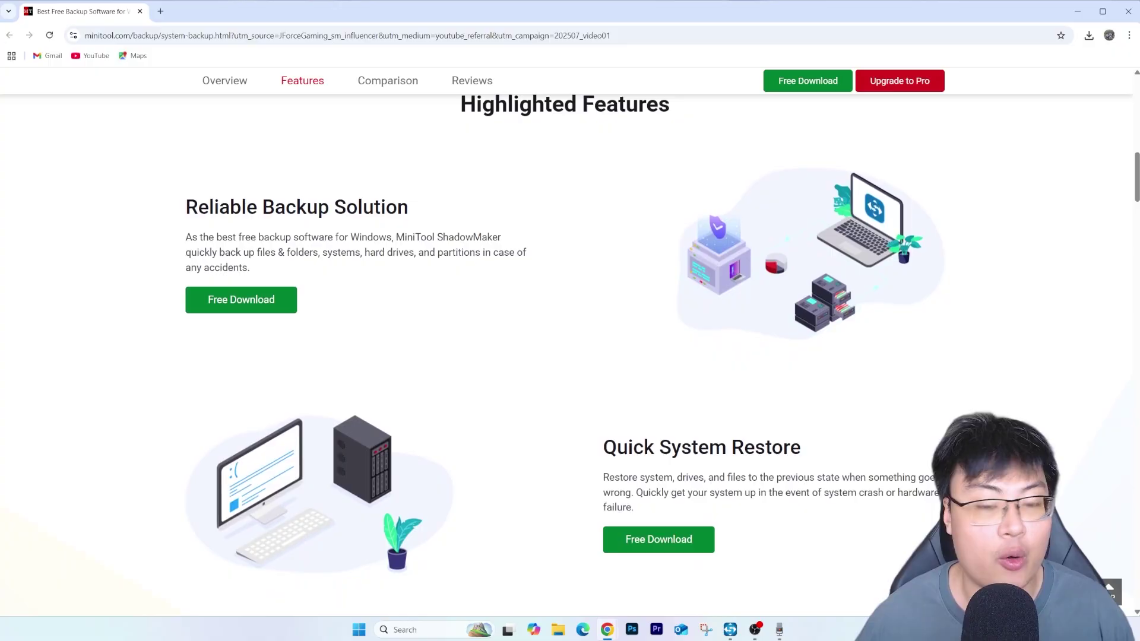
pyautogui.scroll(-1, 570, 342)
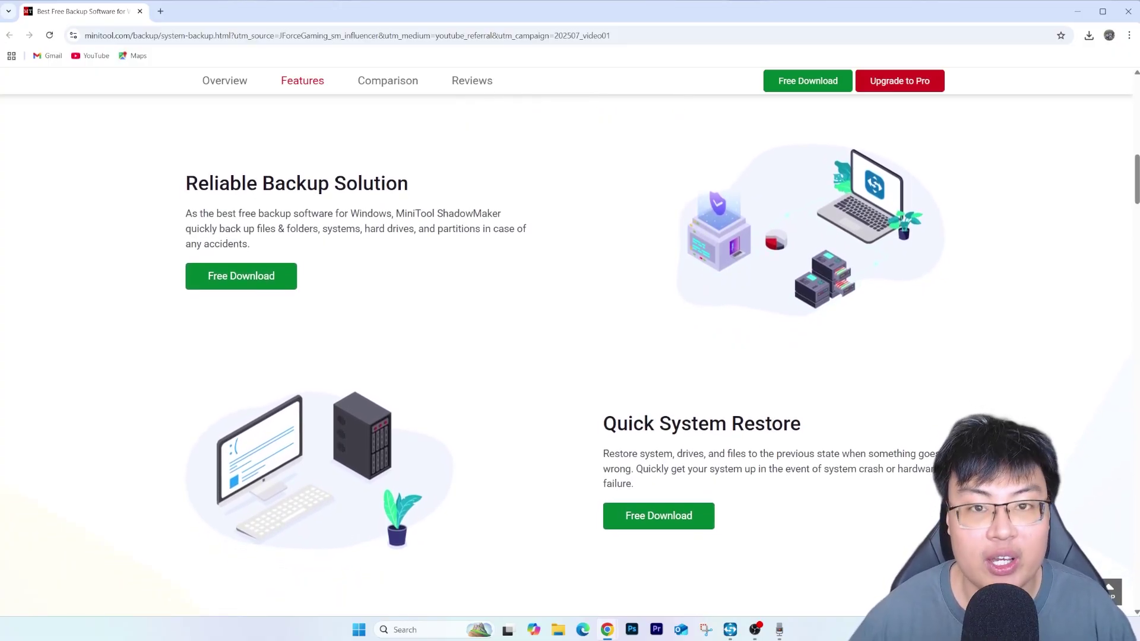
pyautogui.scroll(-1, 570, 342)
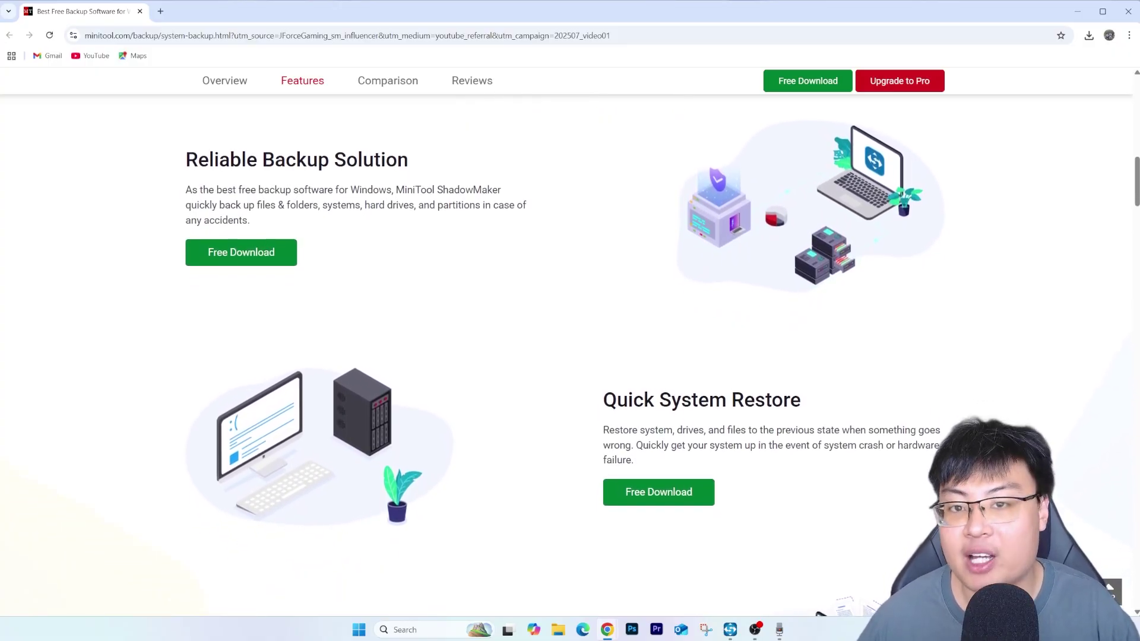
pyautogui.scroll(-1, 570, 342)
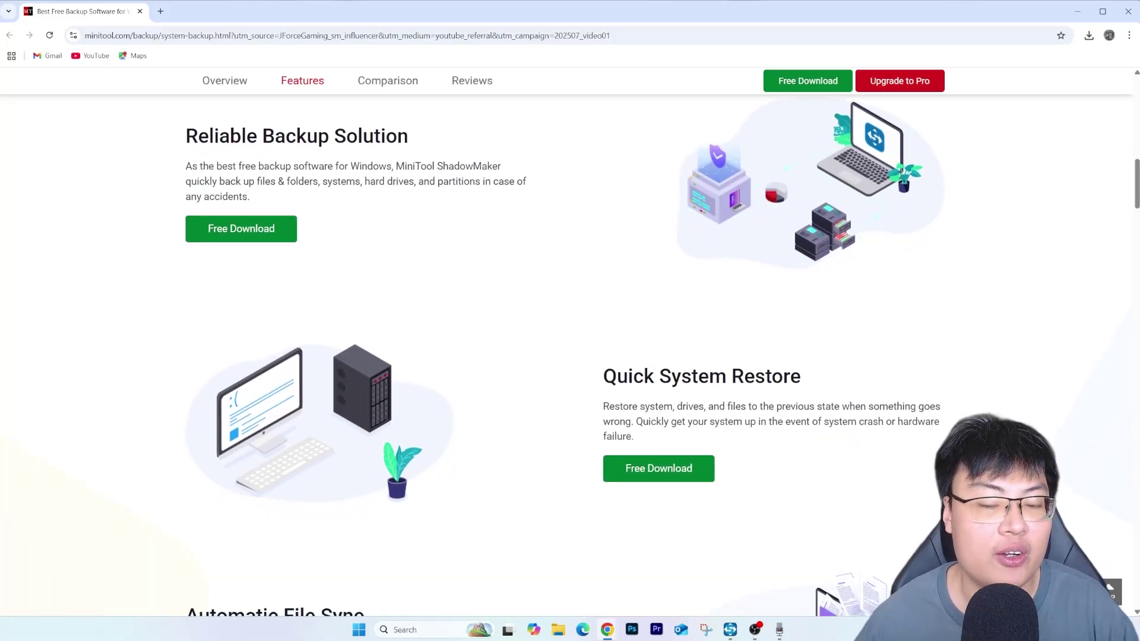
pyautogui.scroll(-1, 570, 342)
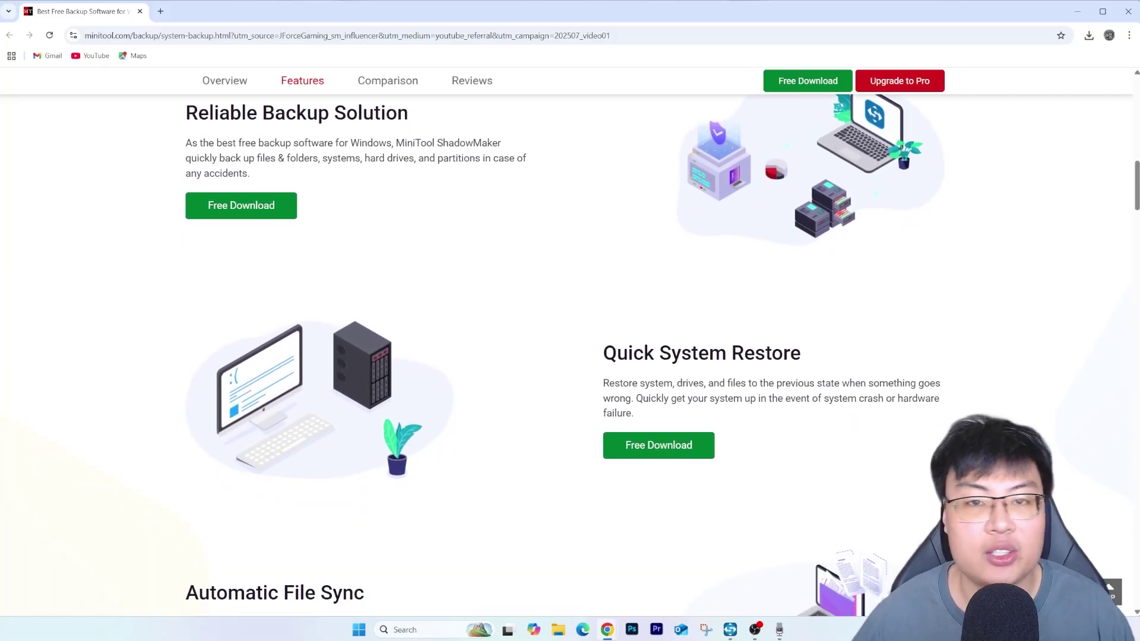
pyautogui.scroll(-1, 570, 342)
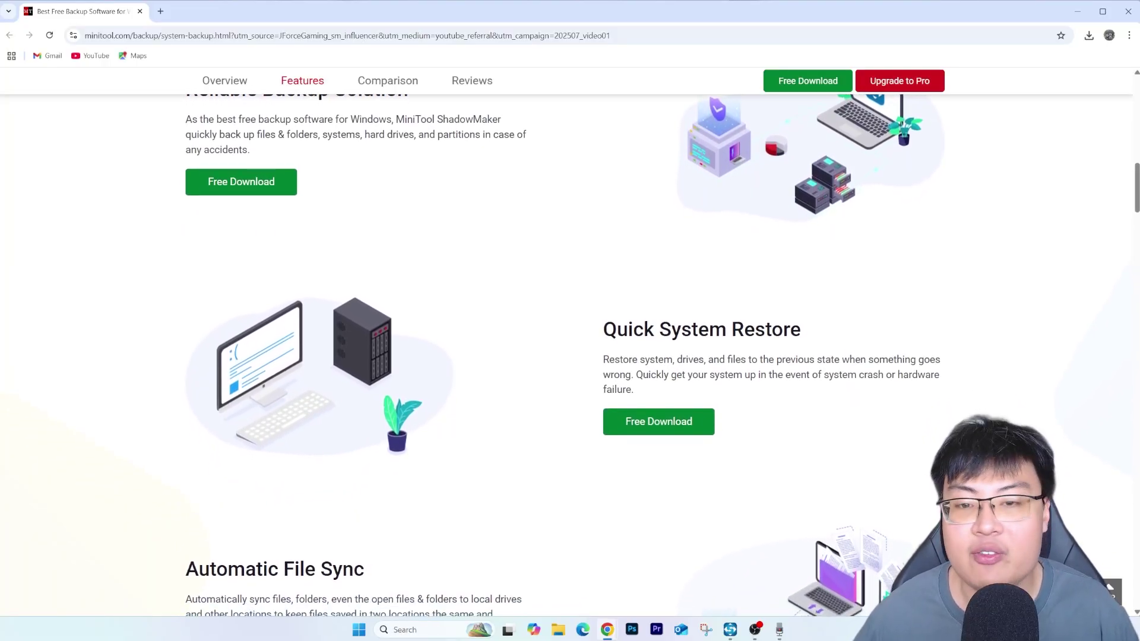
pyautogui.scroll(-1, 569, 342)
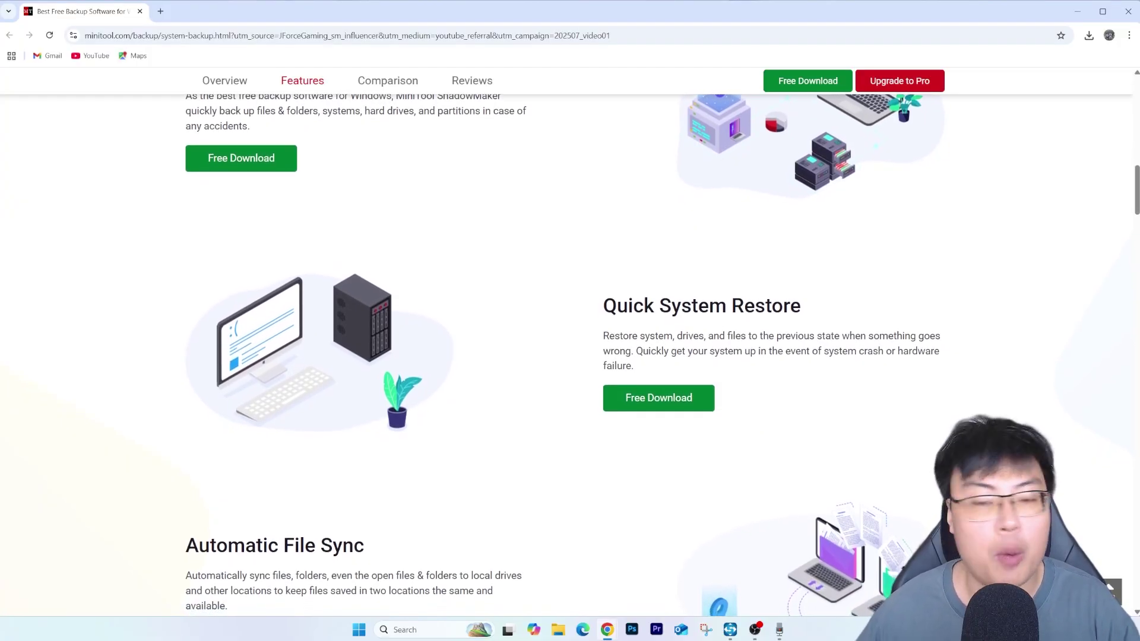
pyautogui.scroll(-1, 570, 341)
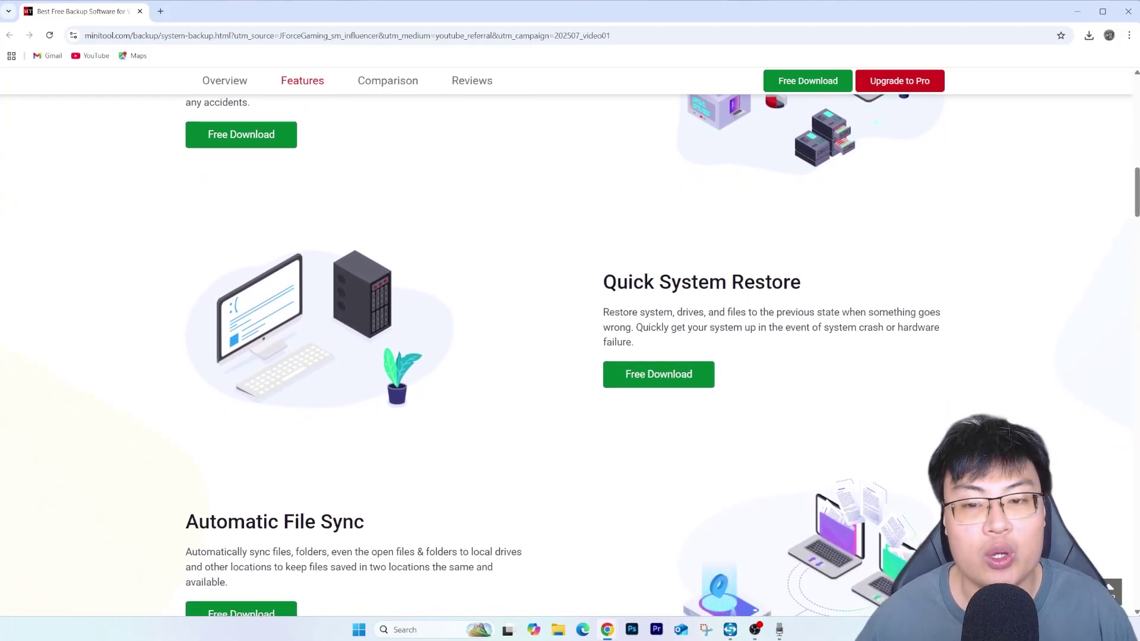
pyautogui.scroll(-1, 569, 342)
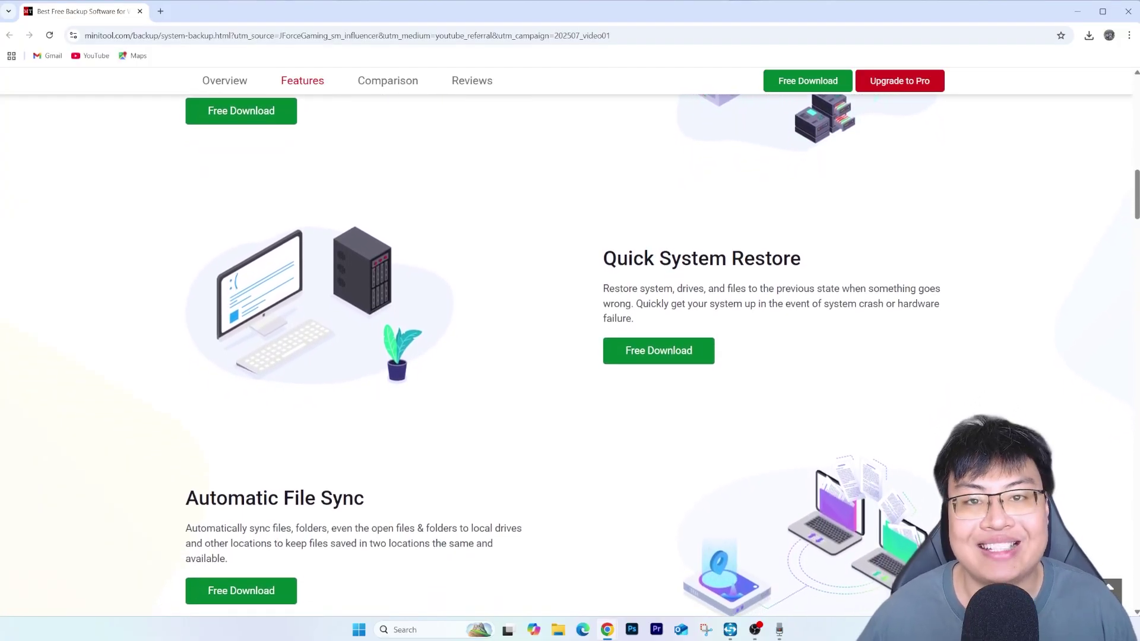
pyautogui.scroll(-1, 570, 342)
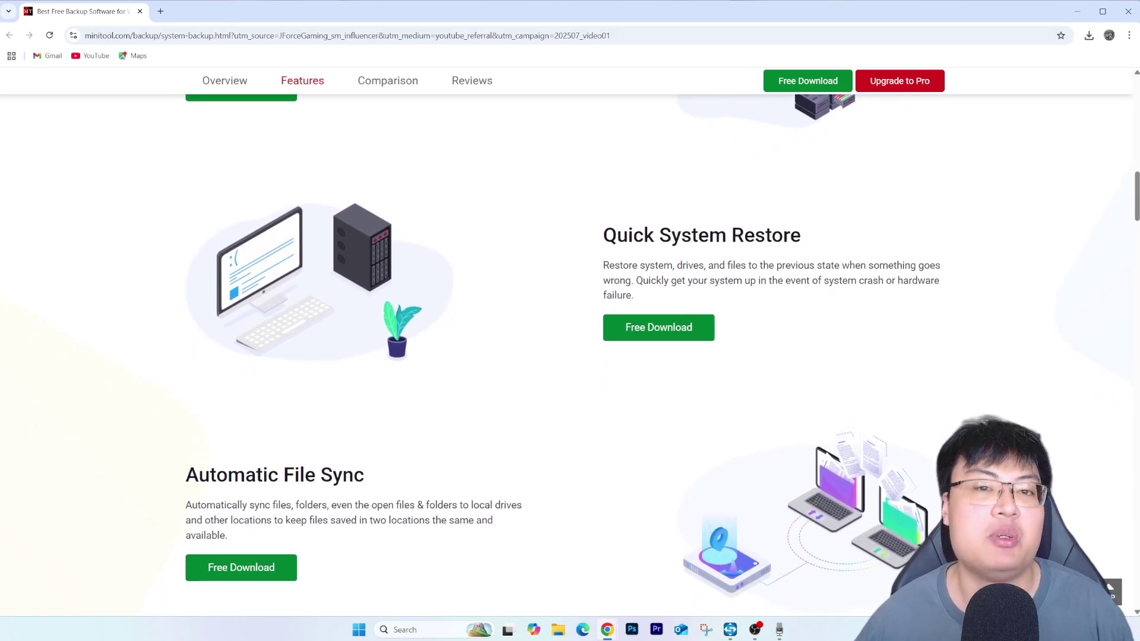
pyautogui.scroll(-1, 570, 342)
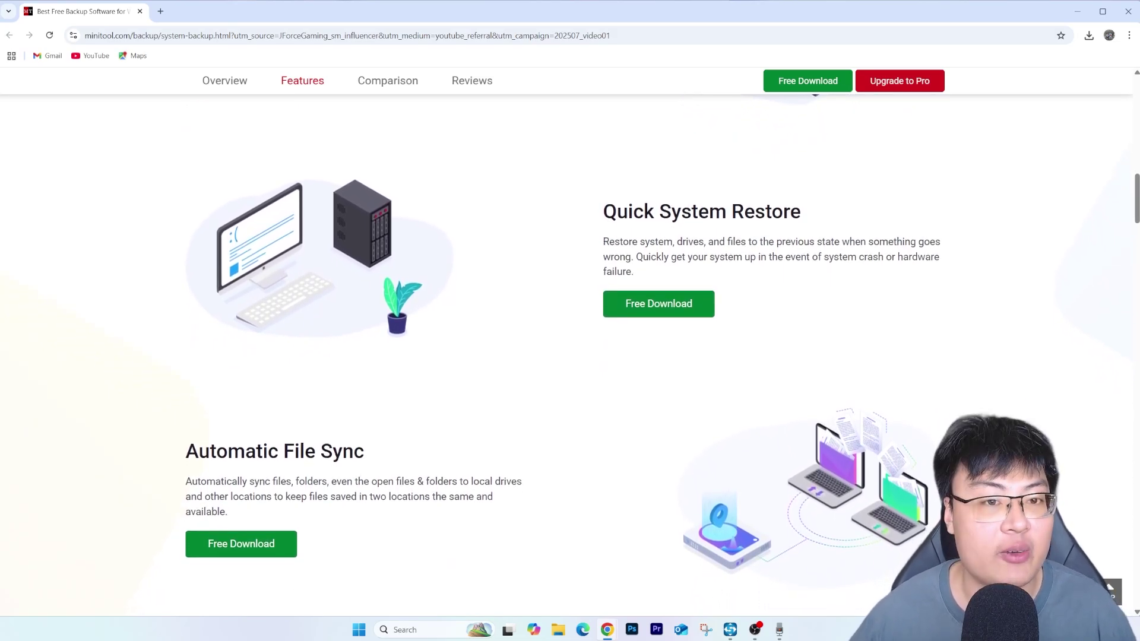
pyautogui.scroll(-1, 570, 342)
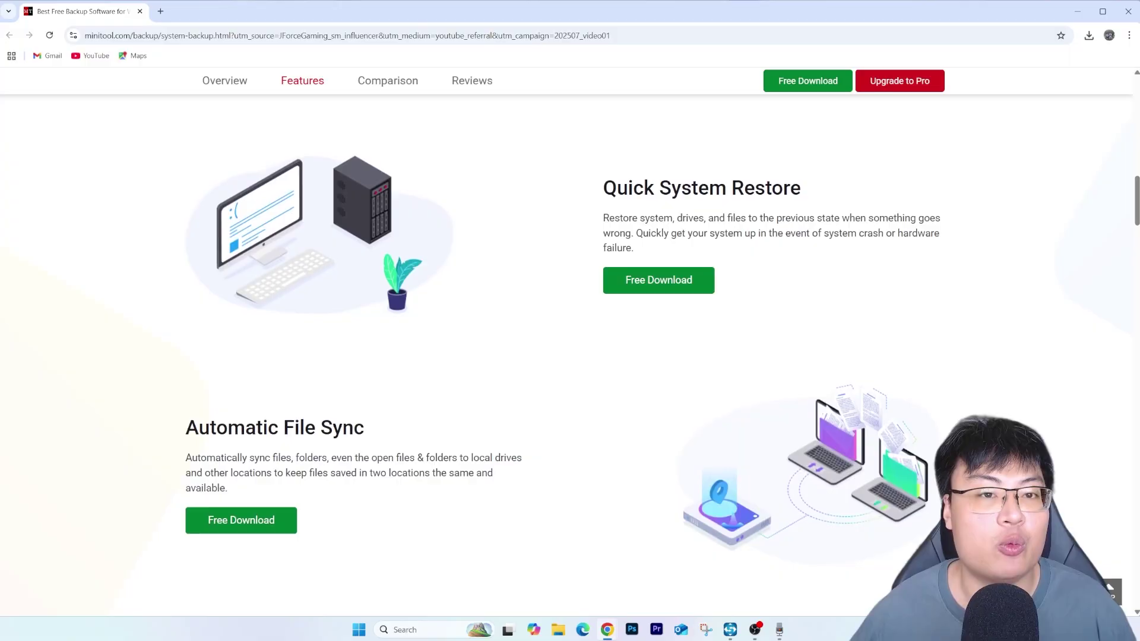
pyautogui.scroll(-1, 569, 342)
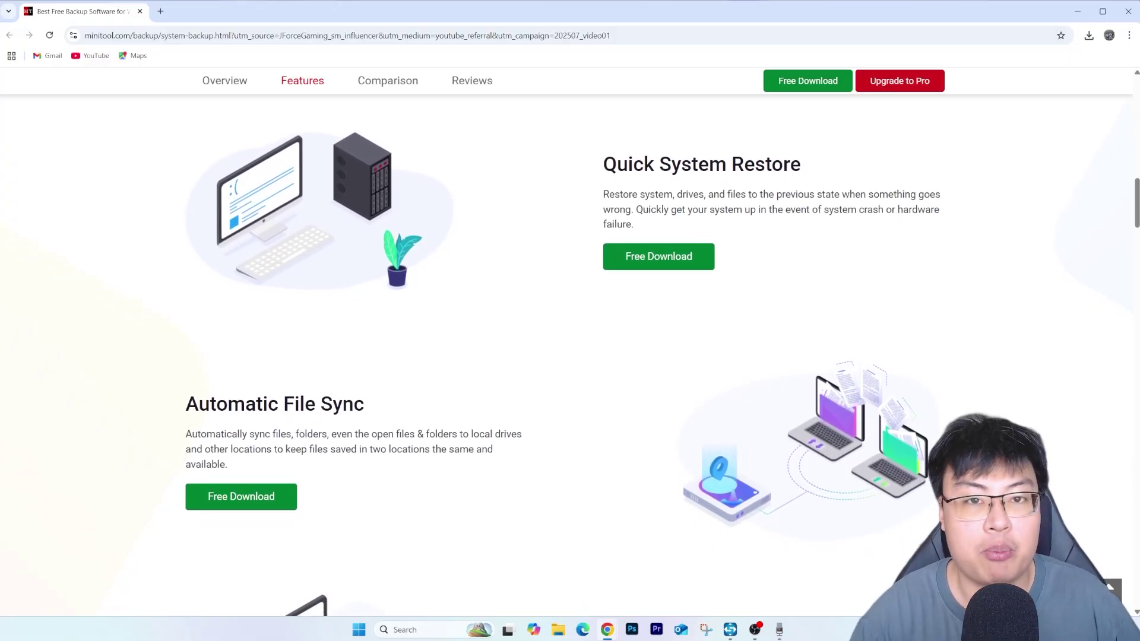
pyautogui.scroll(-1, 570, 342)
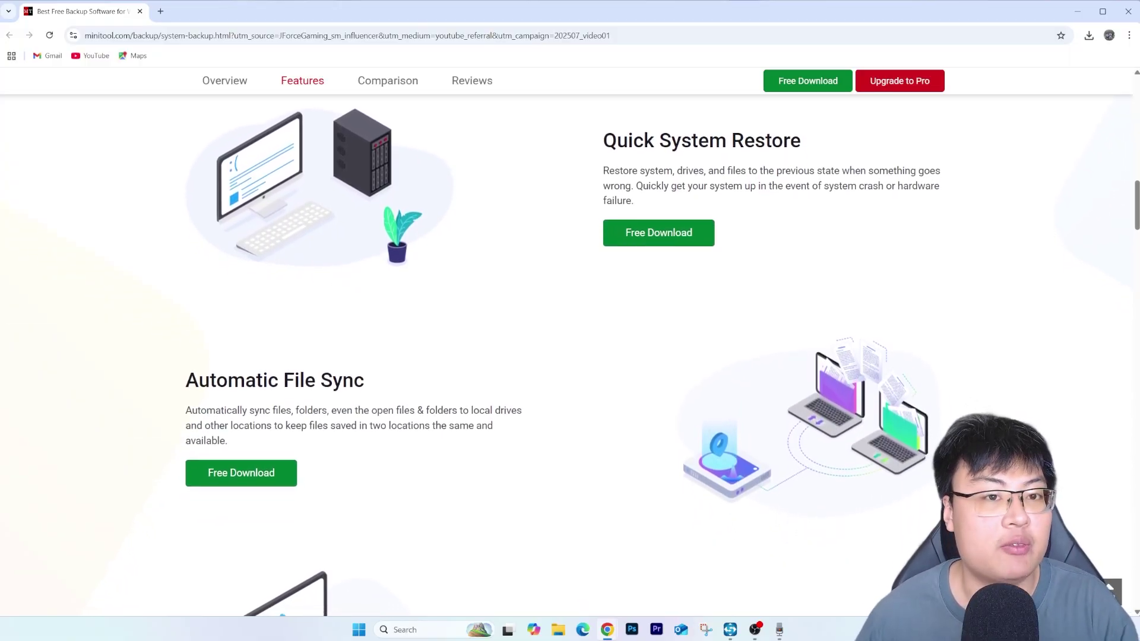
pyautogui.scroll(-1, 570, 342)
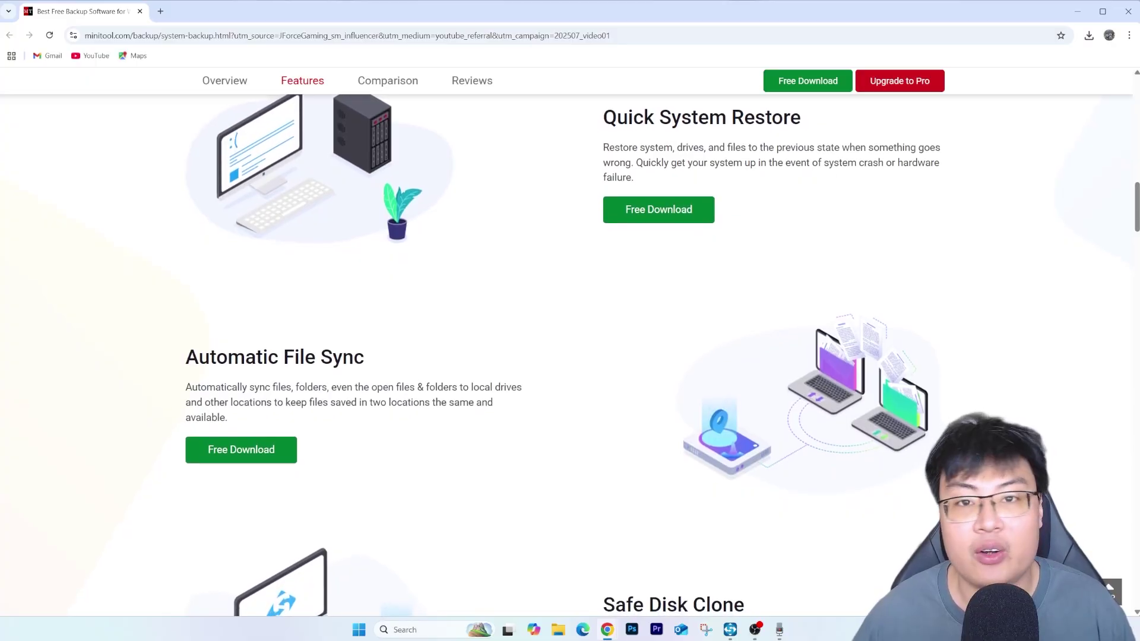
pyautogui.scroll(-1, 569, 342)
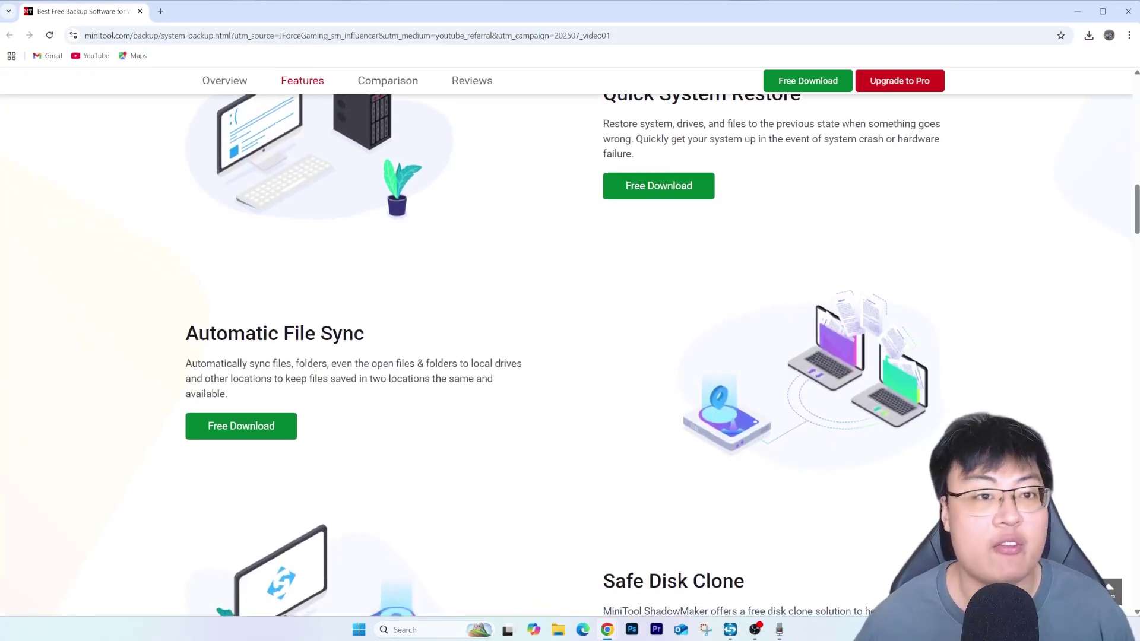
pyautogui.scroll(-1, 569, 342)
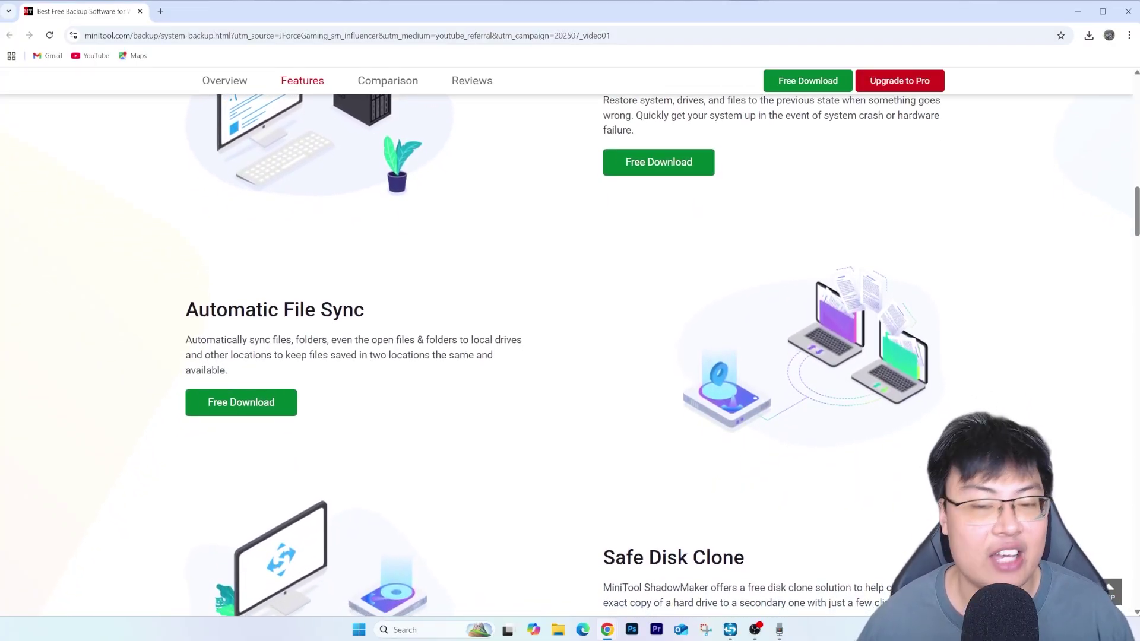
pyautogui.scroll(-1, 570, 342)
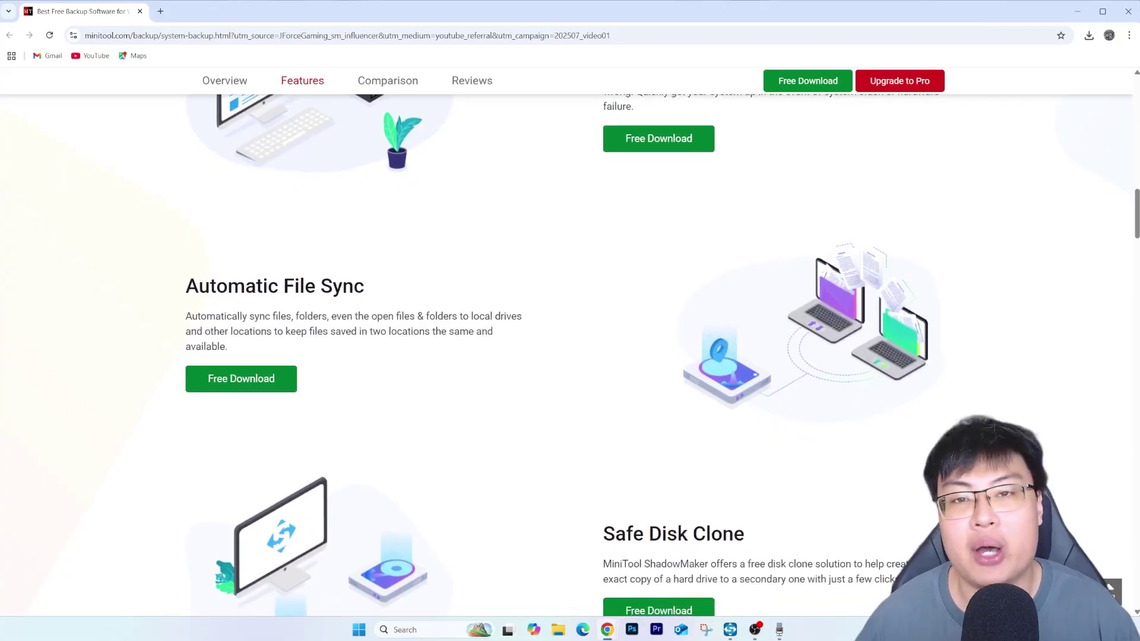
# Read the Automatic File Sync and Safe Disk Clone descriptions in the page's Highlighted Features section
pyautogui.scroll(-1, 570, 342)
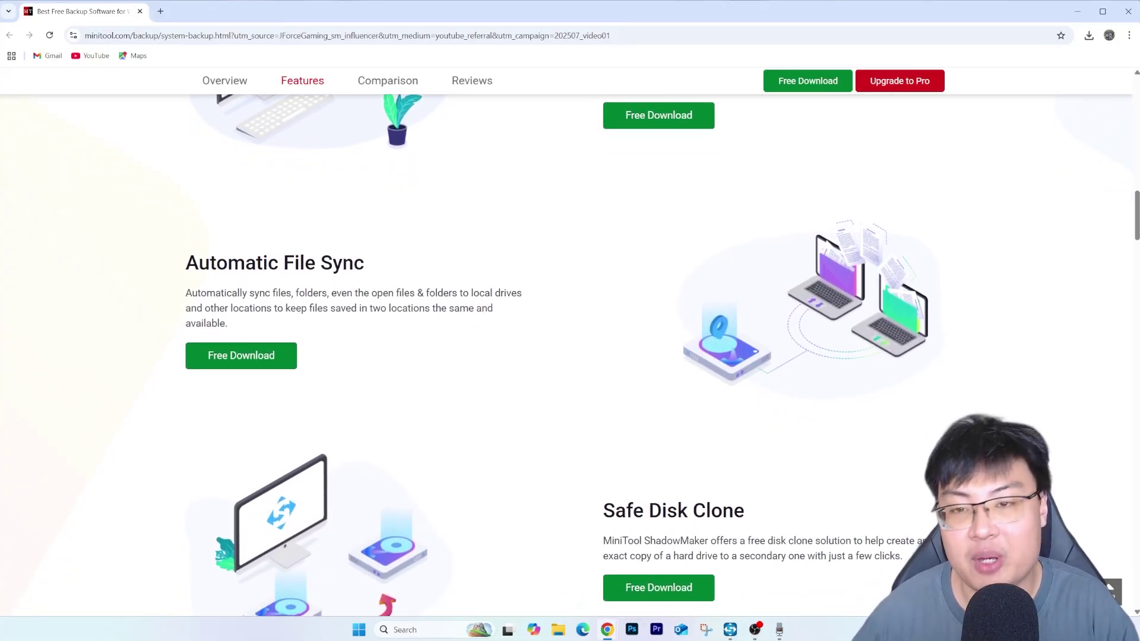
pyautogui.scroll(-1, 569, 342)
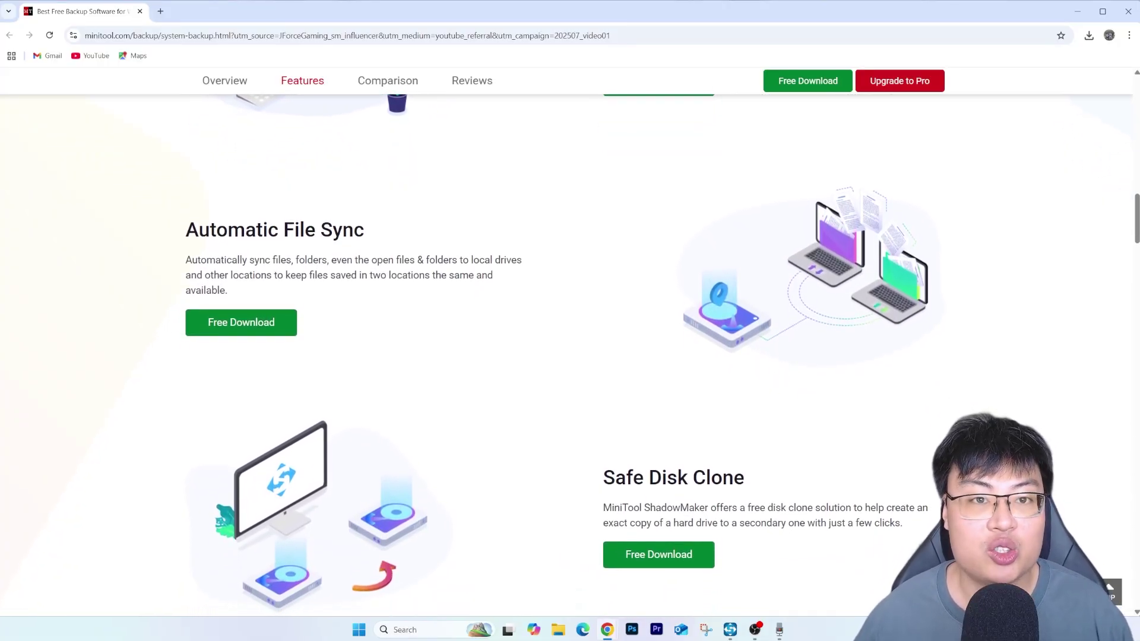
pyautogui.scroll(-1, 570, 342)
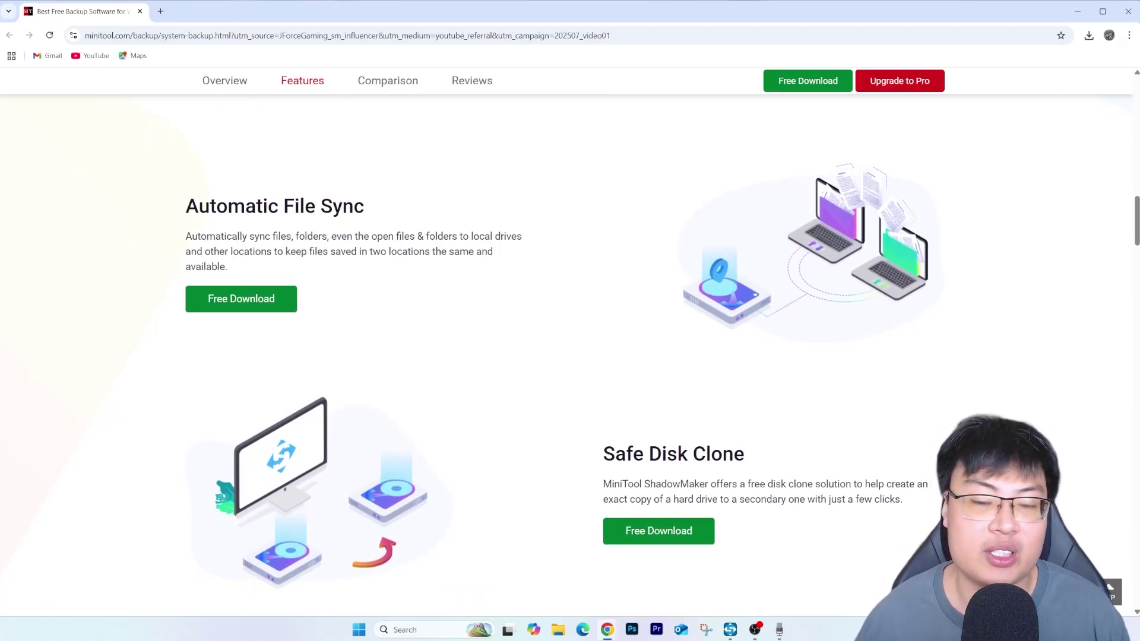
pyautogui.scroll(-1, 570, 342)
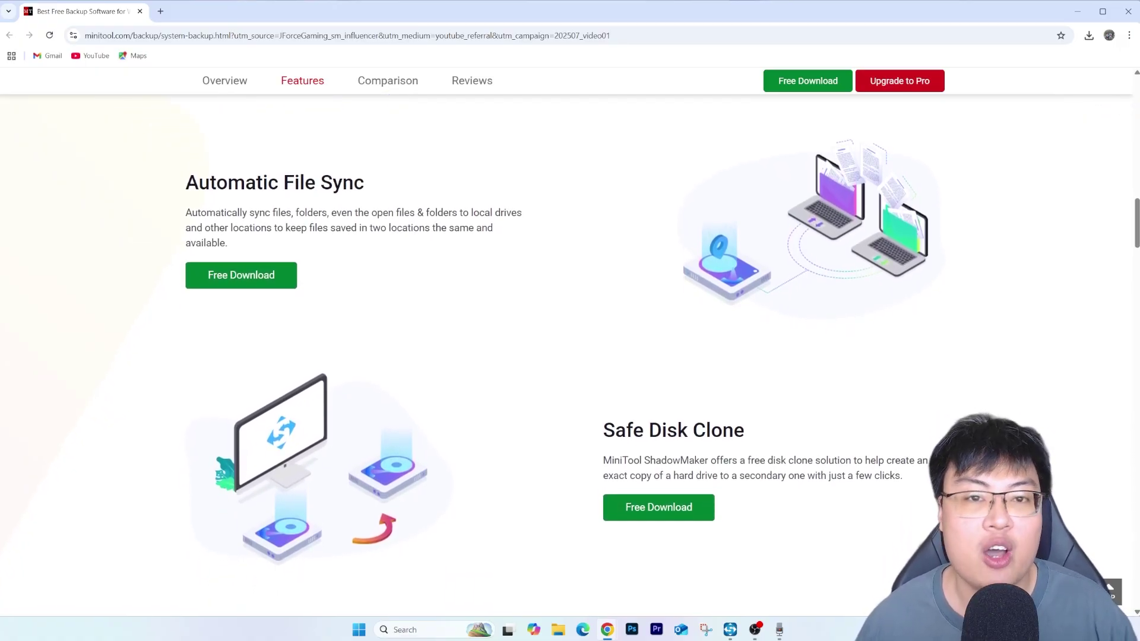
pyautogui.scroll(-1, 570, 342)
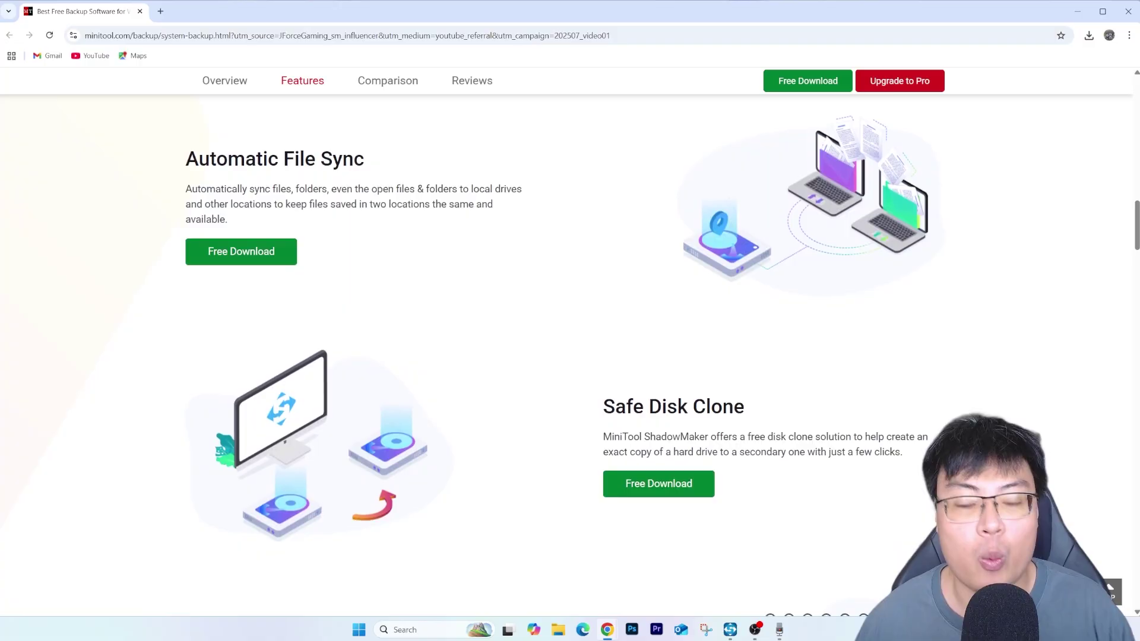
pyautogui.scroll(-1, 570, 342)
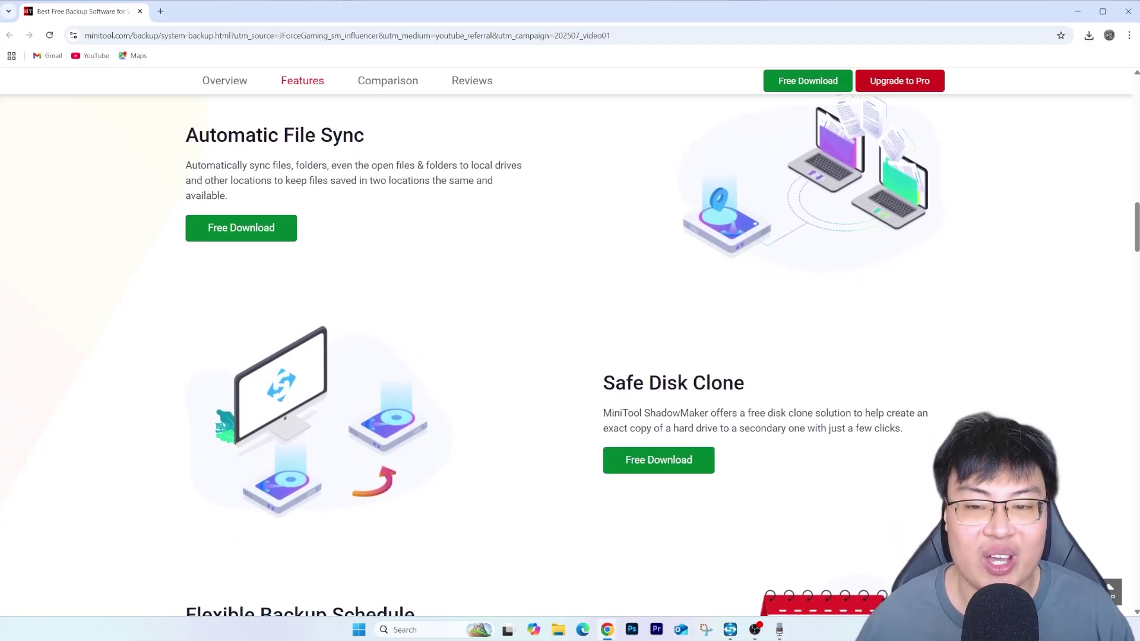
pyautogui.scroll(-1, 570, 342)
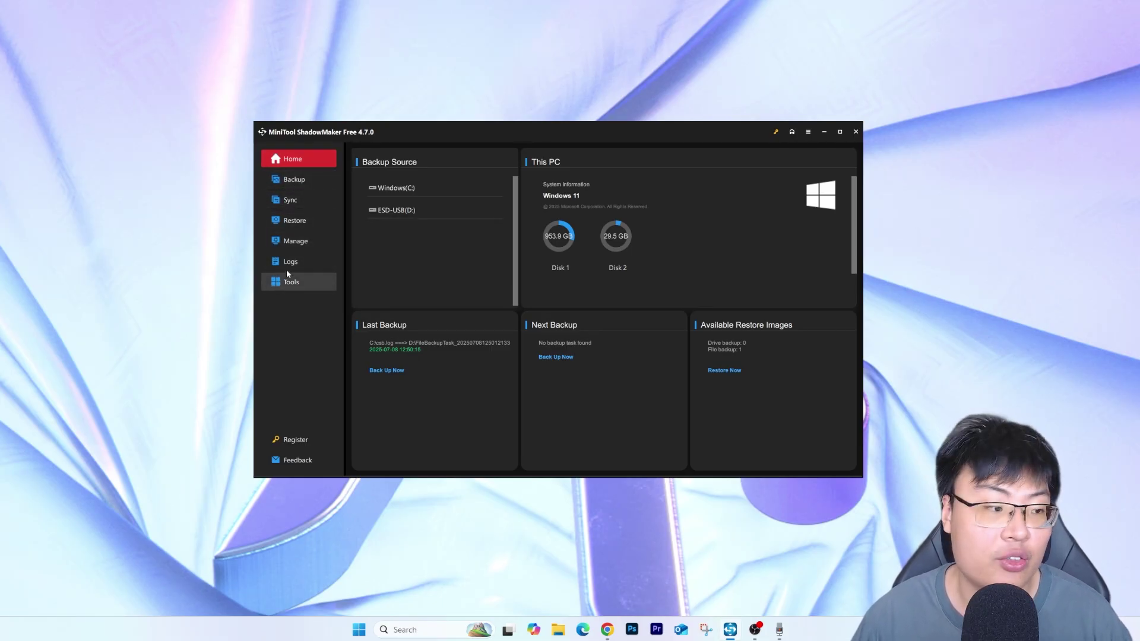
# In MiniTool ShadowMaker, open the backup source selection and look at the choices under Disk and Partitions
pyautogui.click(295, 179)
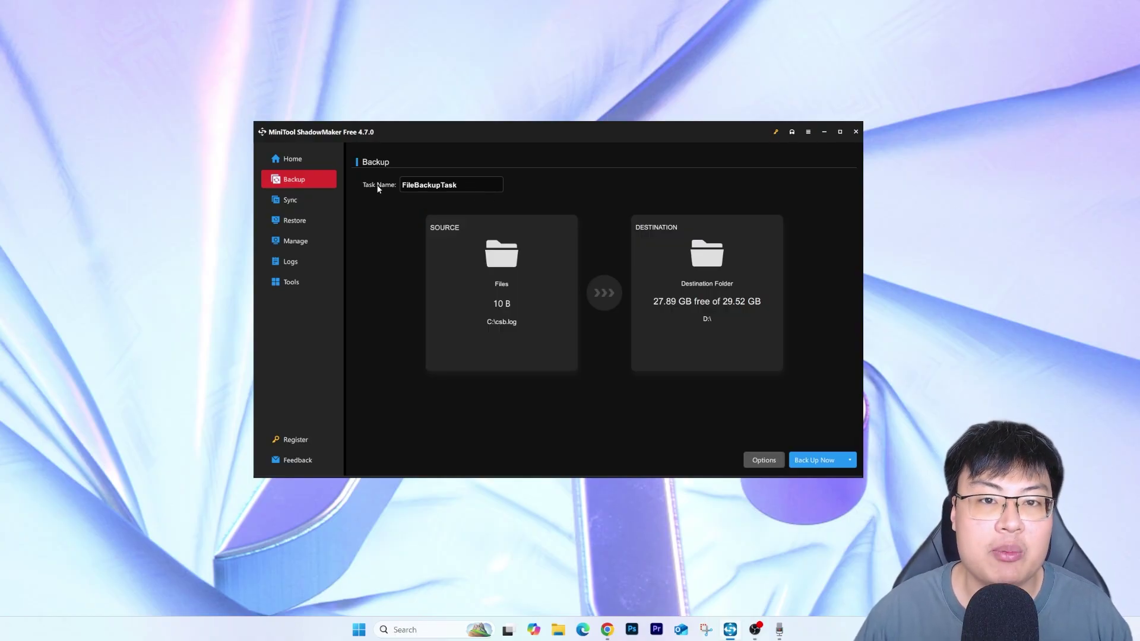
pyautogui.click(422, 185)
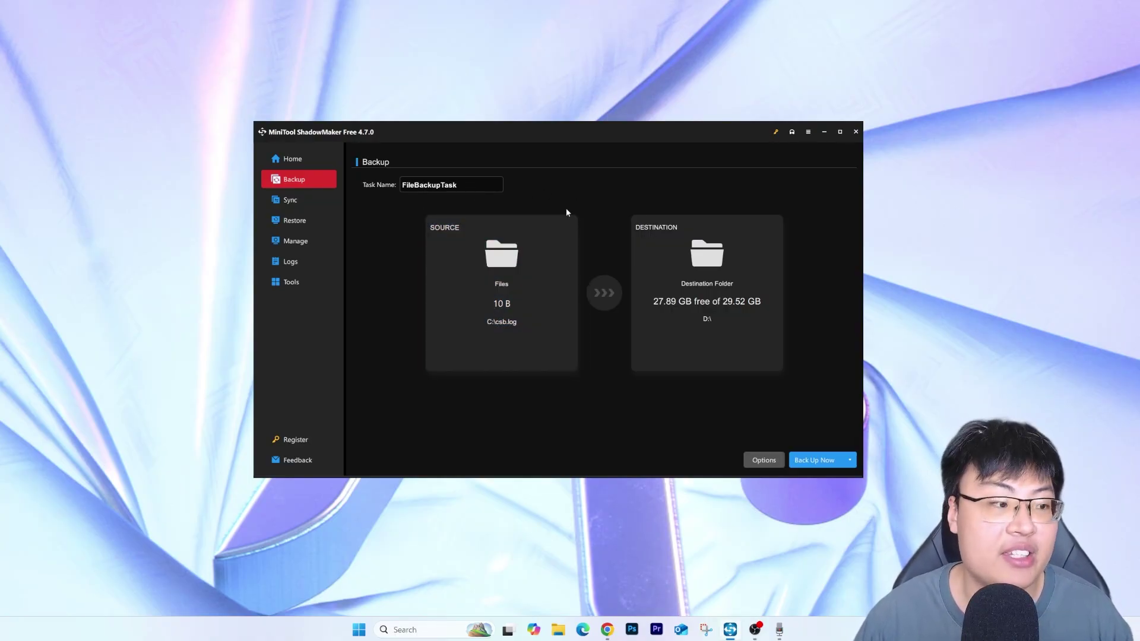
pyautogui.click(491, 295)
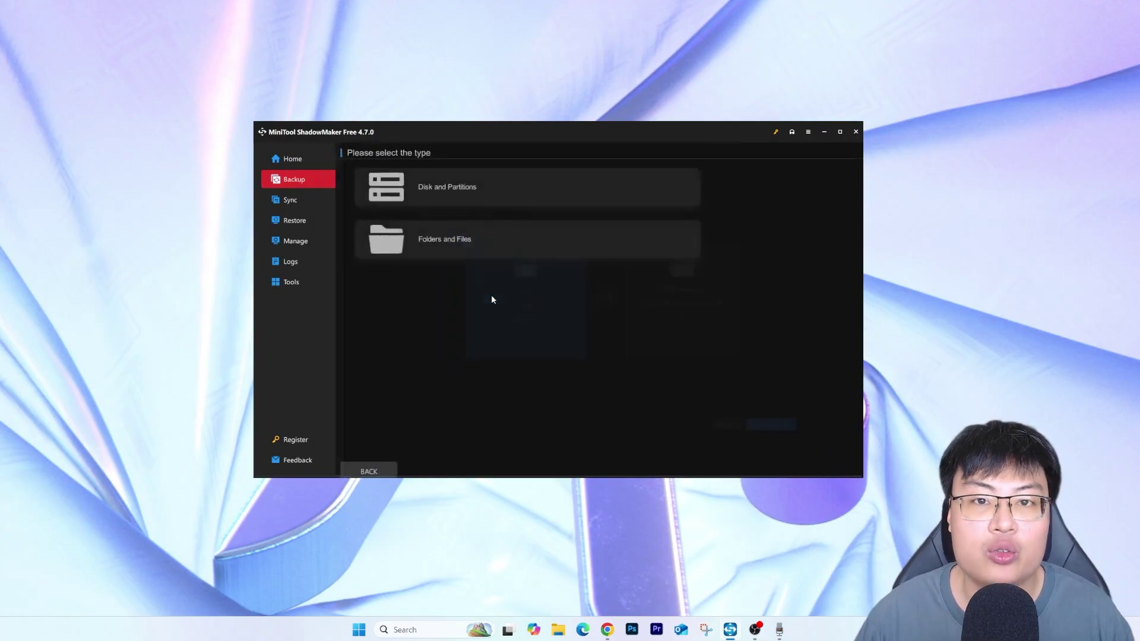
pyautogui.click(469, 199)
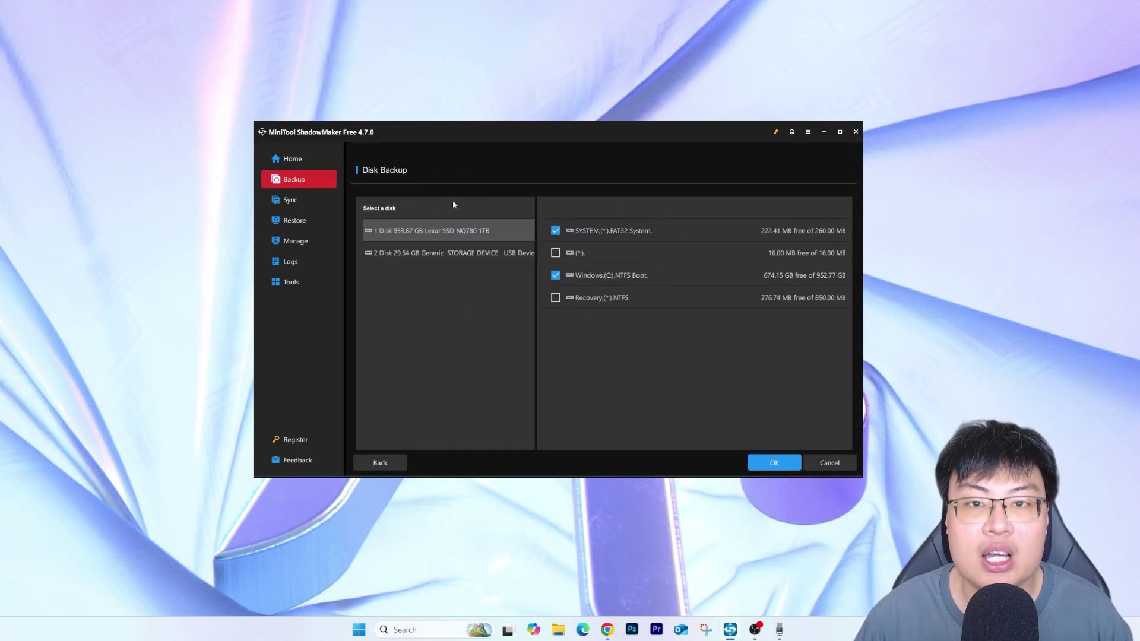
pyautogui.click(380, 463)
# Set the backup source to the file Install.log on the Windows (C:) drive, using the Folders and Files type
pyautogui.click(422, 248)
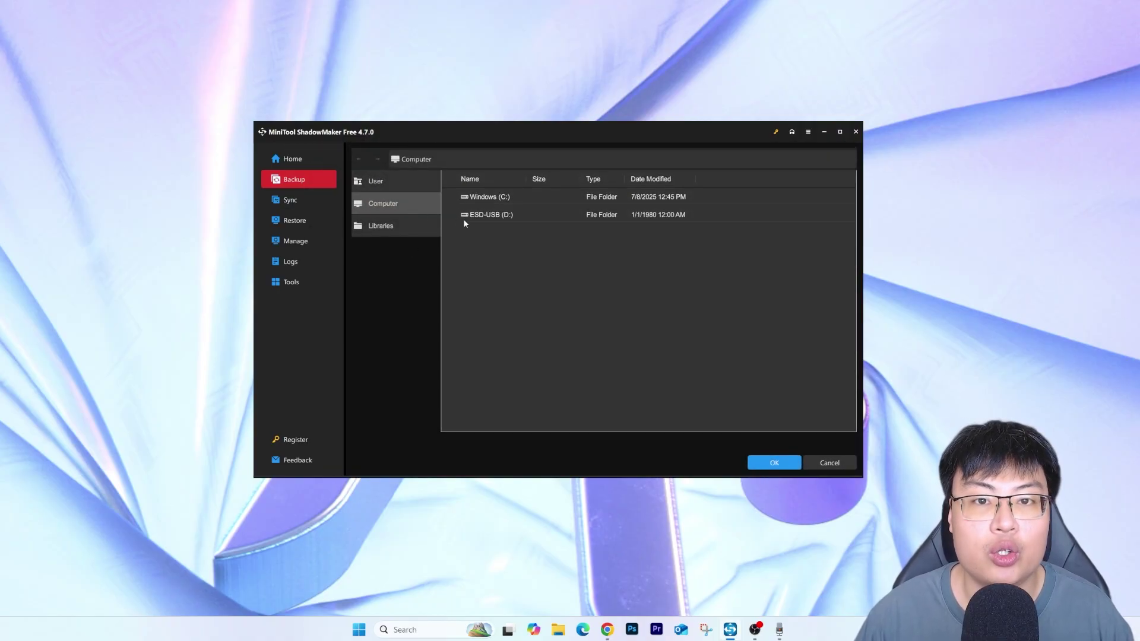
pyautogui.doubleClick(481, 199)
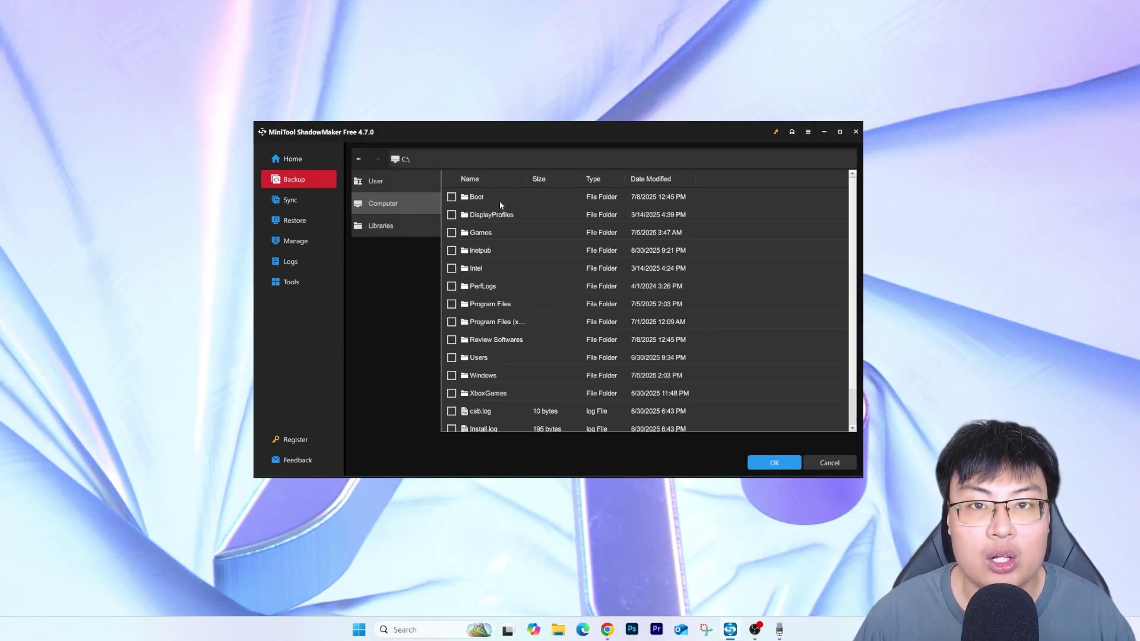
pyautogui.scroll(-2, 513, 272)
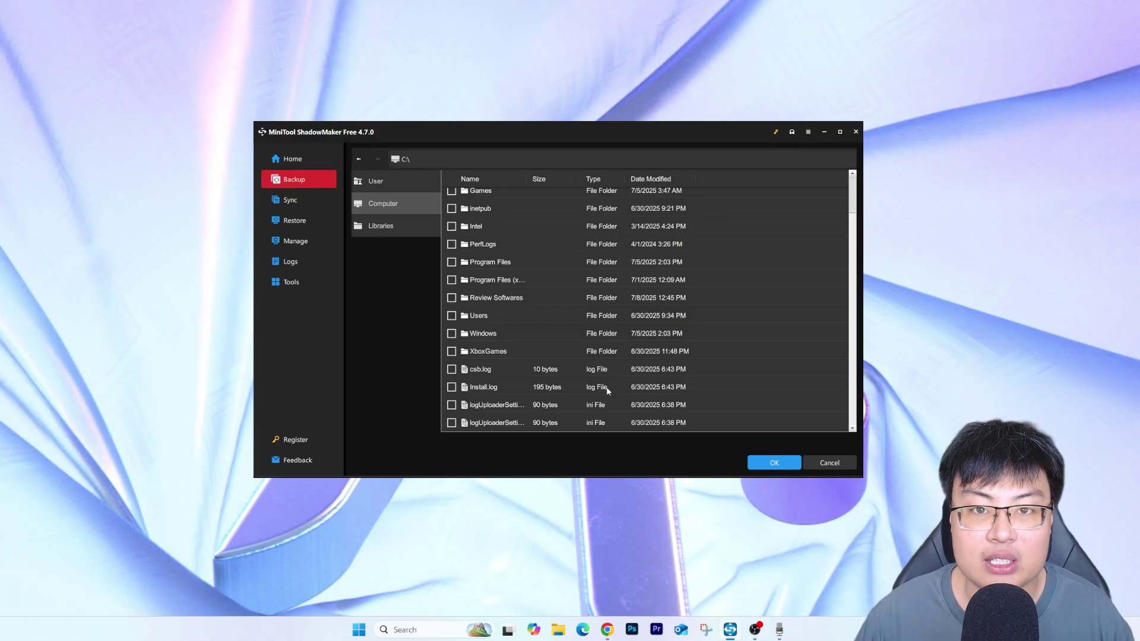
pyautogui.click(774, 462)
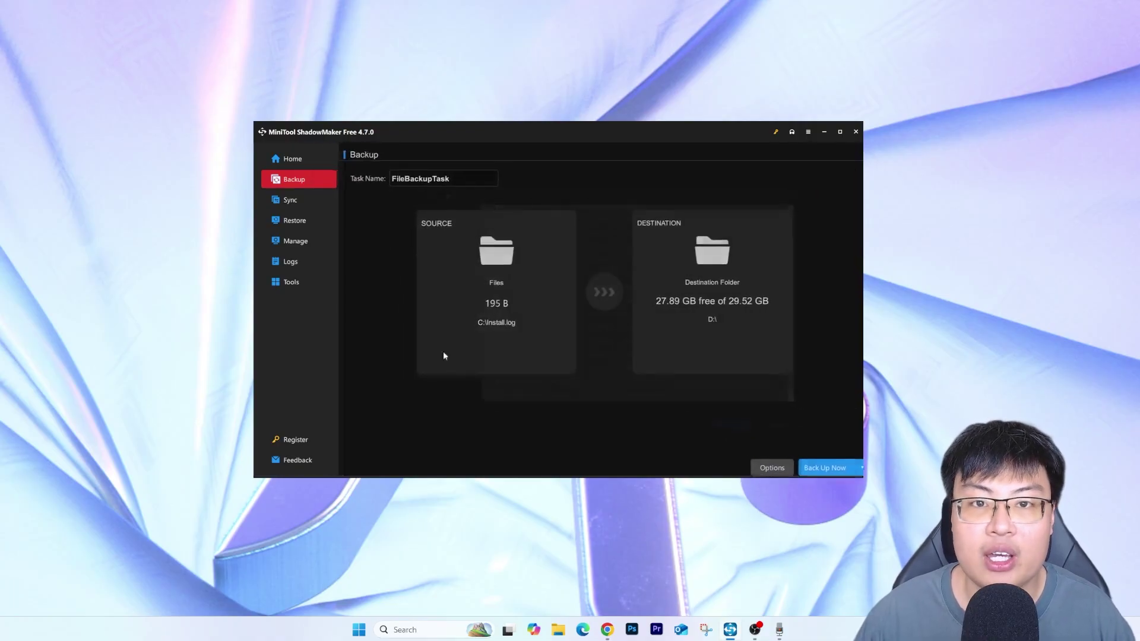
# Confirm D:\ as the backup destination and run the file backup immediately
pyautogui.click(699, 293)
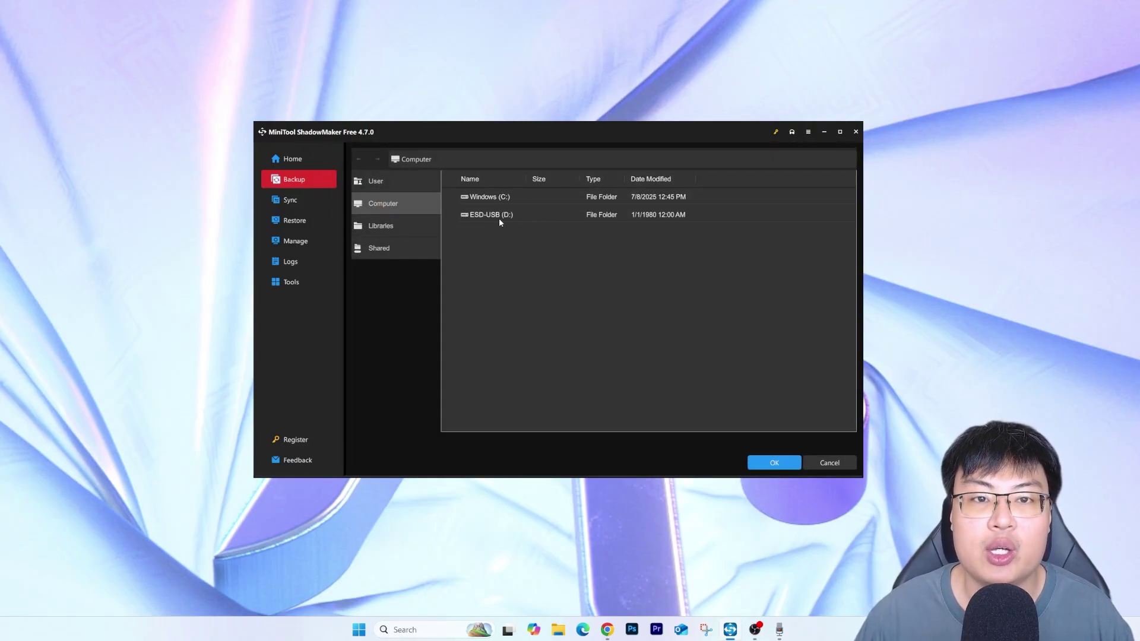
pyautogui.click(762, 464)
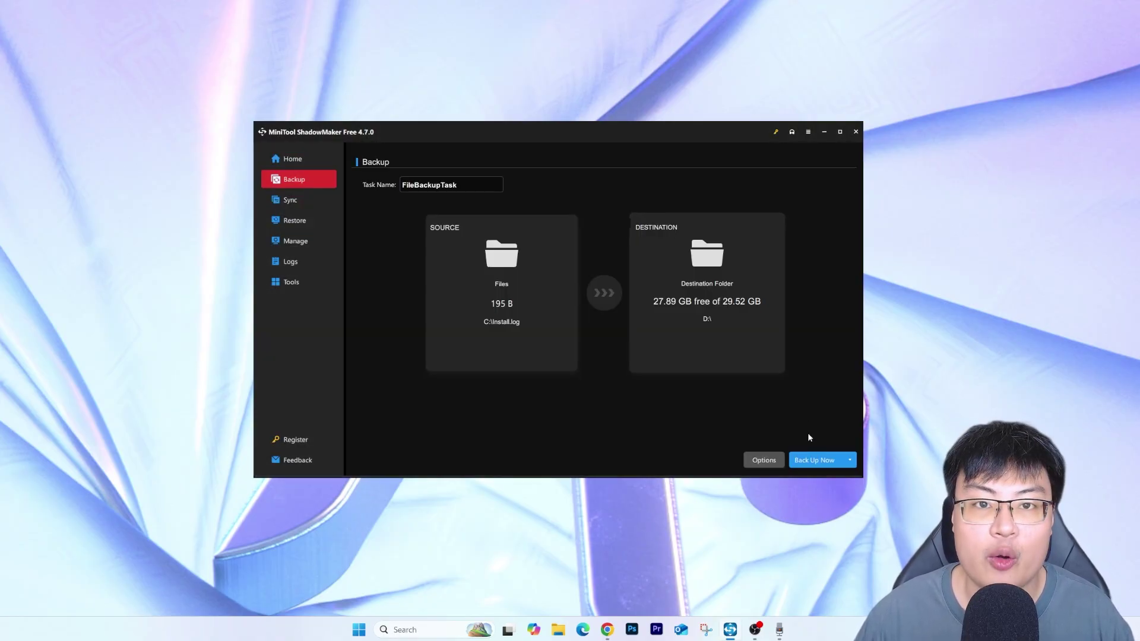
pyautogui.click(822, 467)
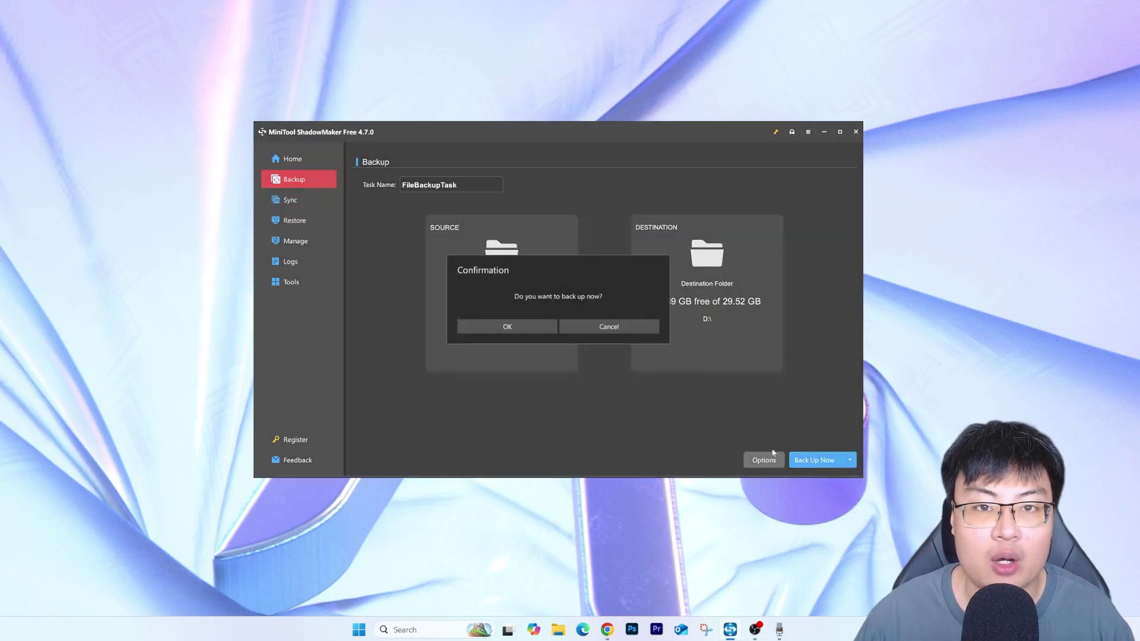
pyautogui.click(507, 328)
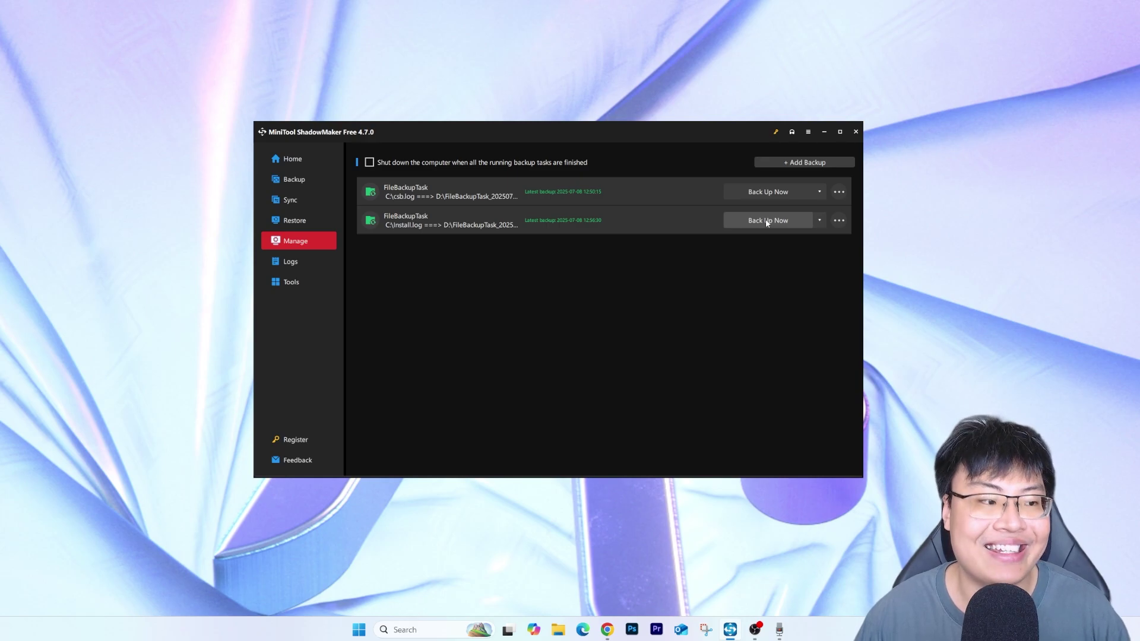
# Examine the backup type choices and the additional management options for the Install.log backup task
pyautogui.click(820, 221)
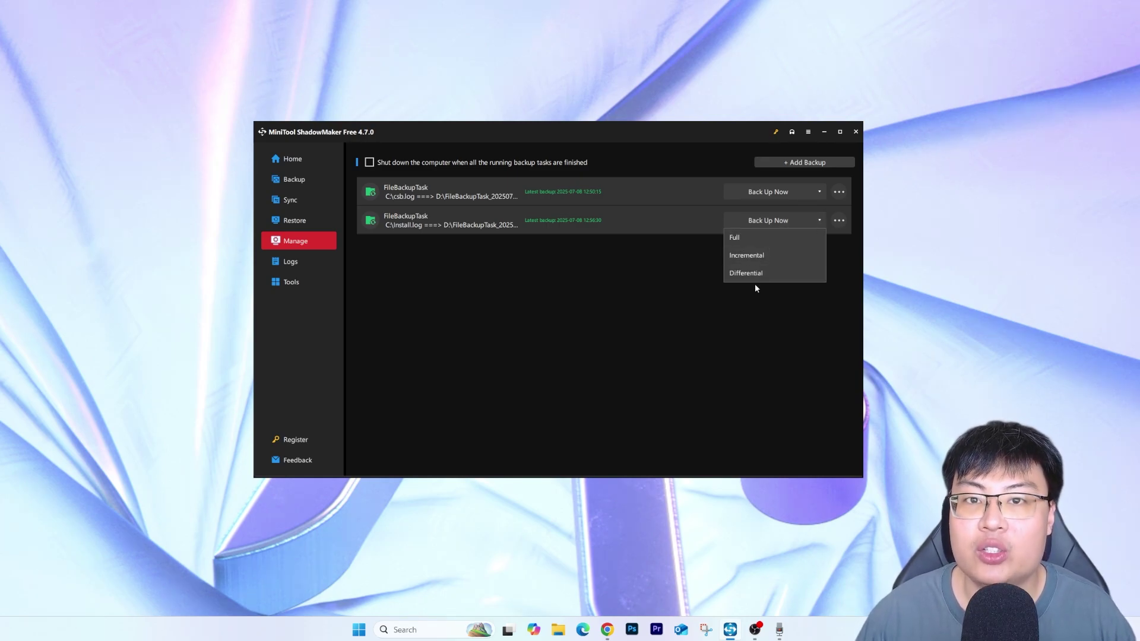
pyautogui.click(836, 223)
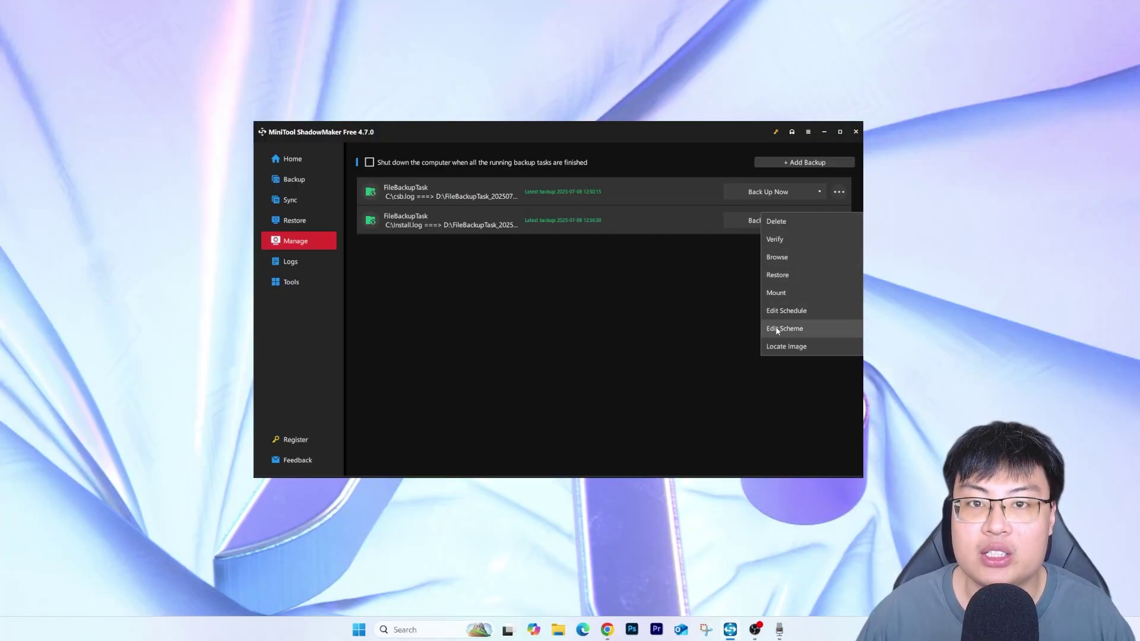
pyautogui.click(717, 321)
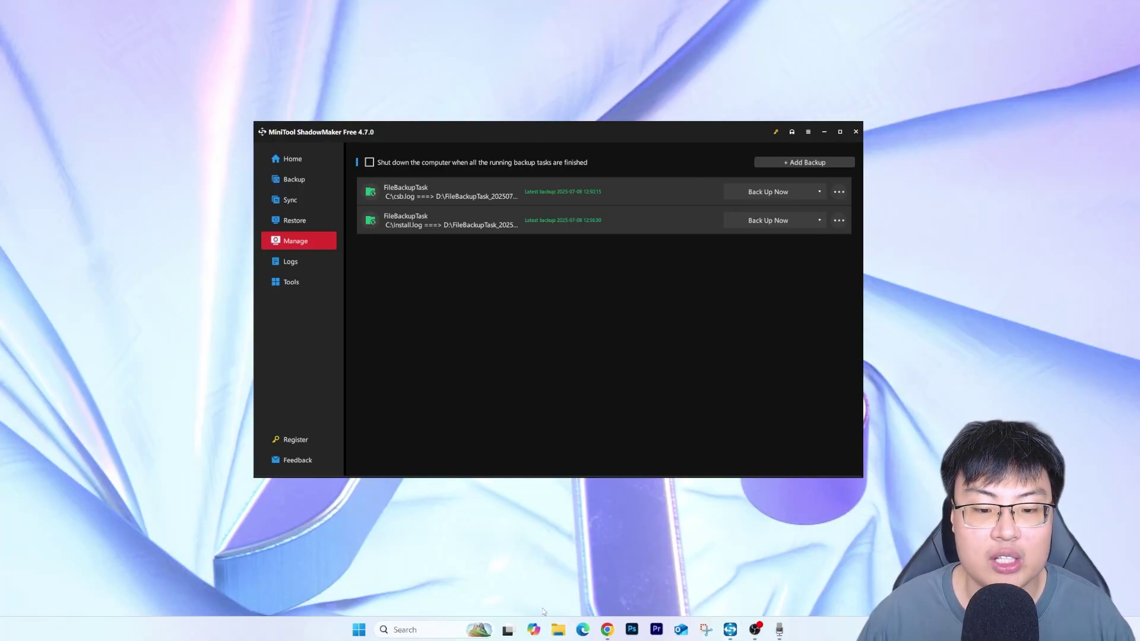
# Switch to File Explorer and inspect the contents of both FileBackupTask folders on the ESD-USB (D:) drive, closing the window when done
pyautogui.click(558, 629)
pyautogui.scroll(-3, 303, 386)
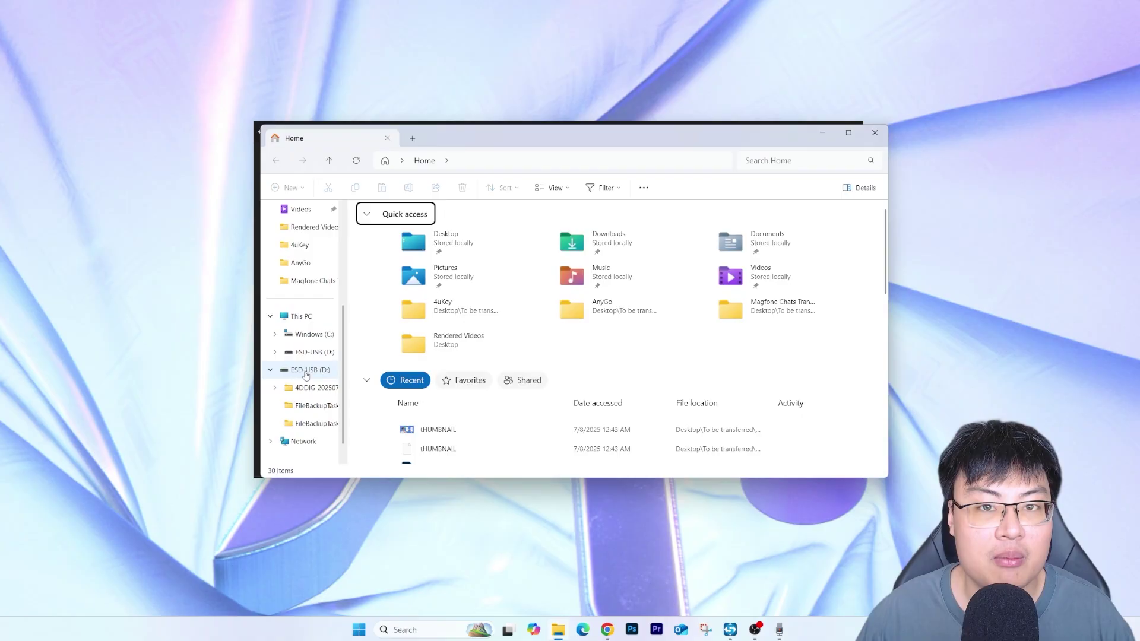
pyautogui.click(306, 372)
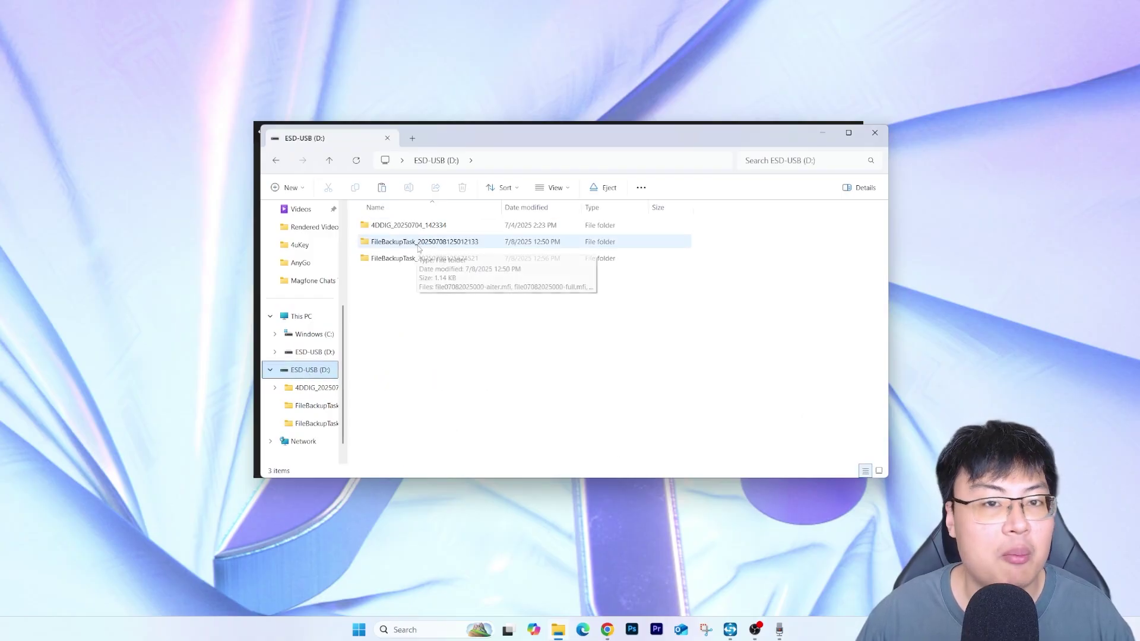
pyautogui.doubleClick(418, 242)
pyautogui.click(276, 161)
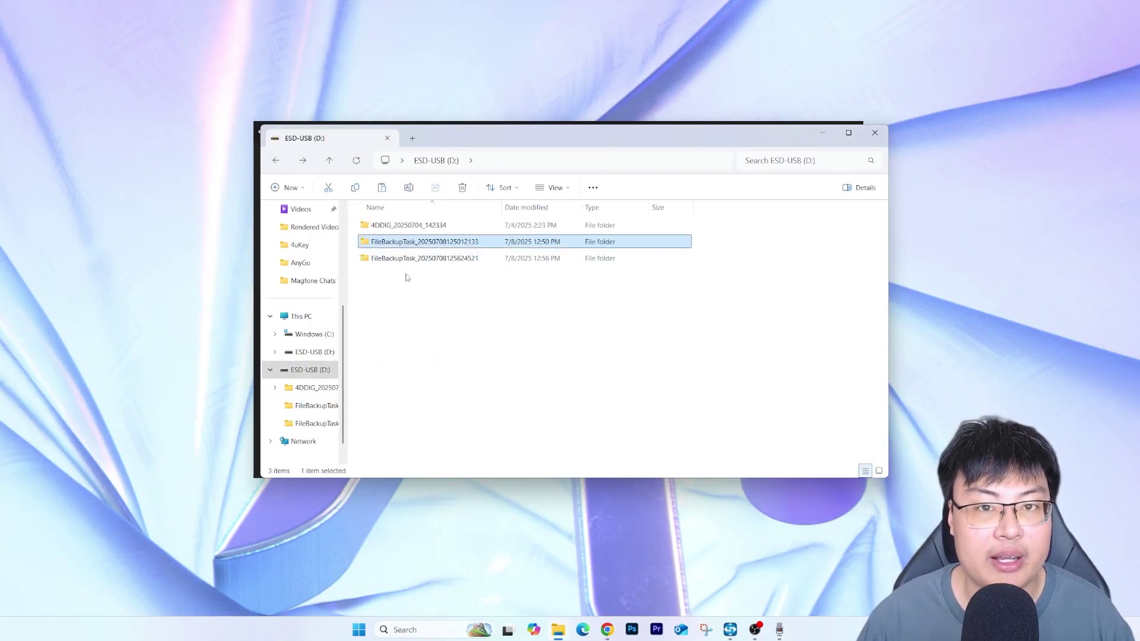
pyautogui.doubleClick(416, 257)
pyautogui.click(276, 162)
pyautogui.click(874, 133)
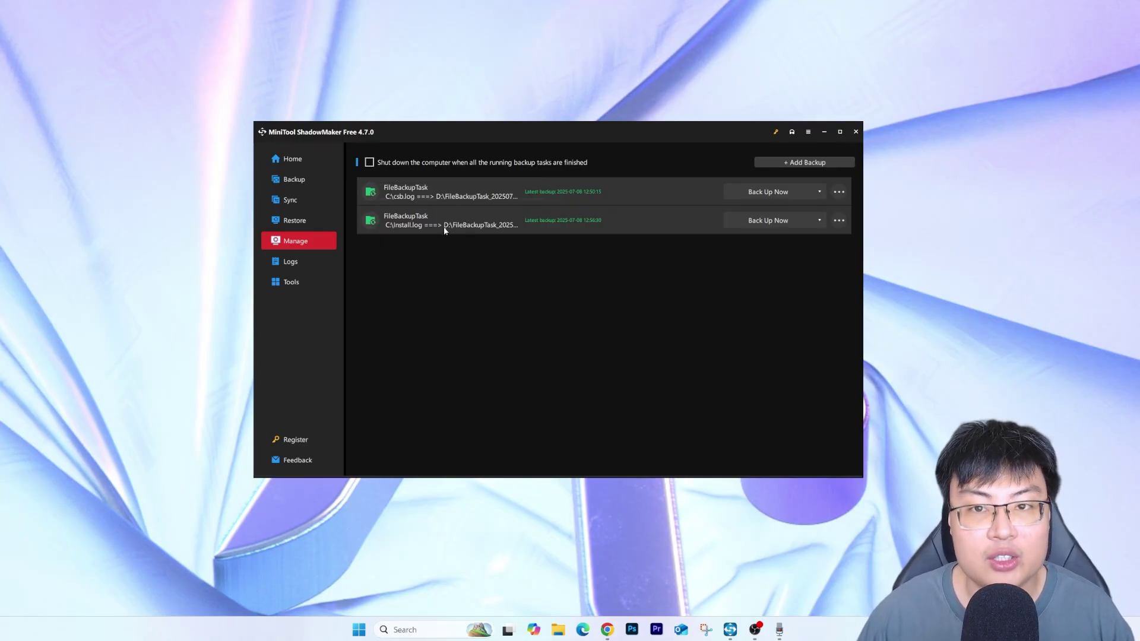
# Look through the backup versions and restorable files of the csb.log backup, leaving the restore without running it
pyautogui.click(291, 219)
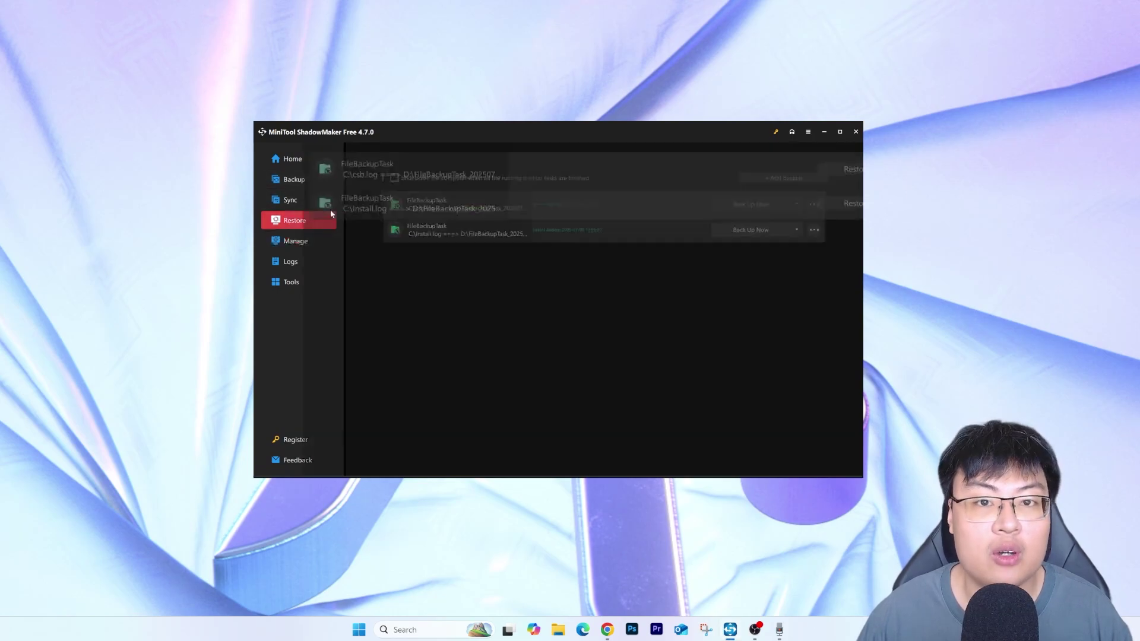
pyautogui.click(790, 192)
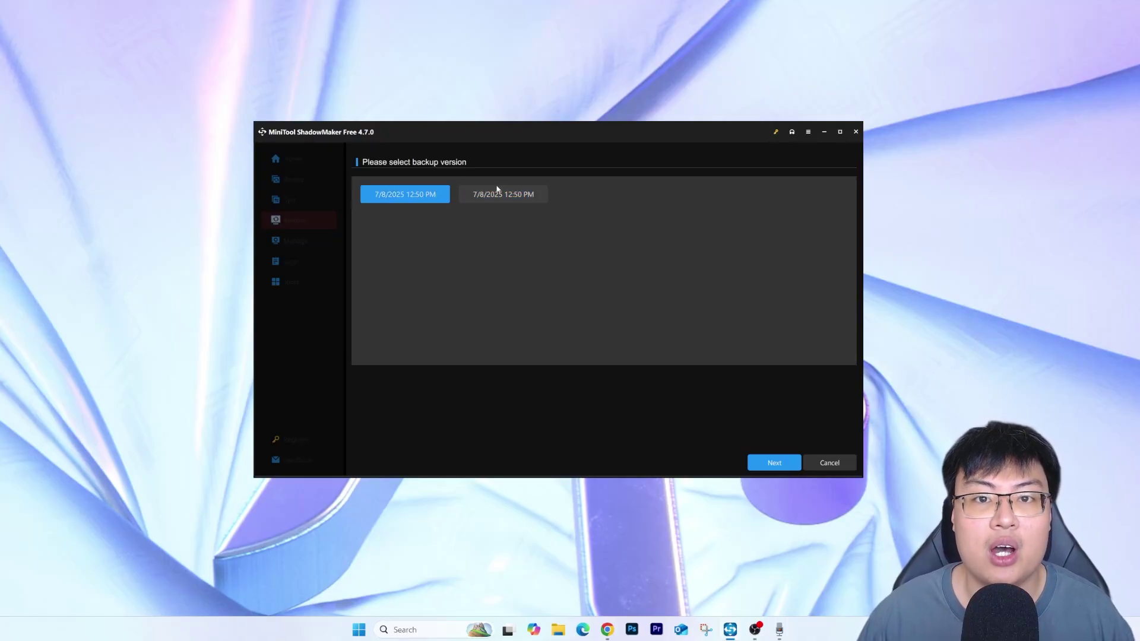
pyautogui.click(761, 462)
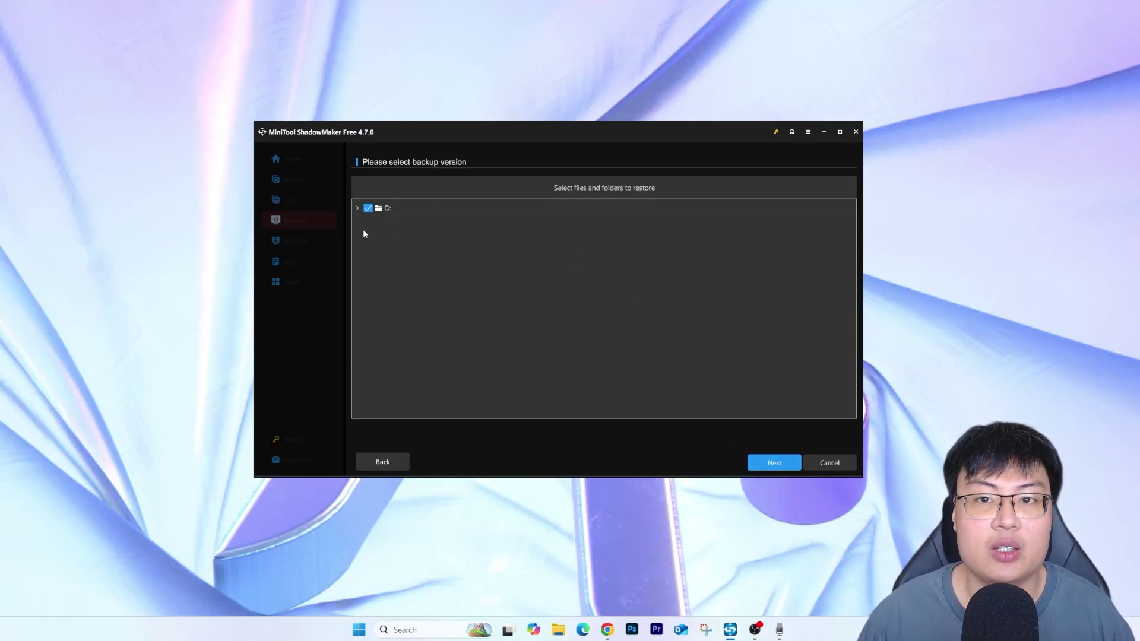
pyautogui.click(815, 463)
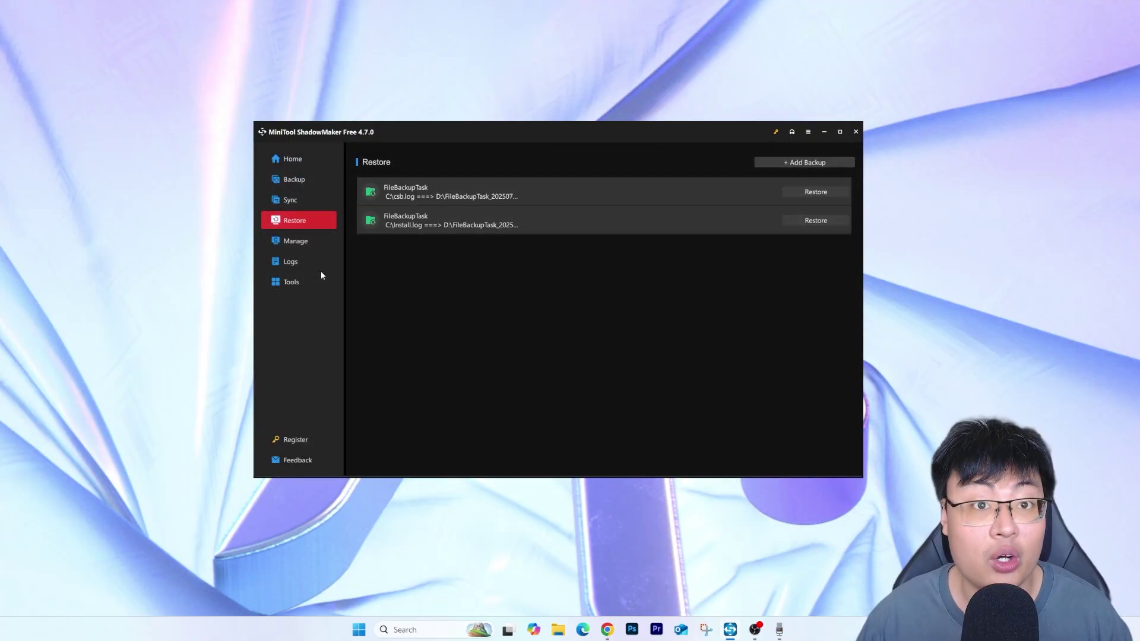
# Set the source of the file sync task to the Windows folder on the C: drive
pyautogui.click(283, 205)
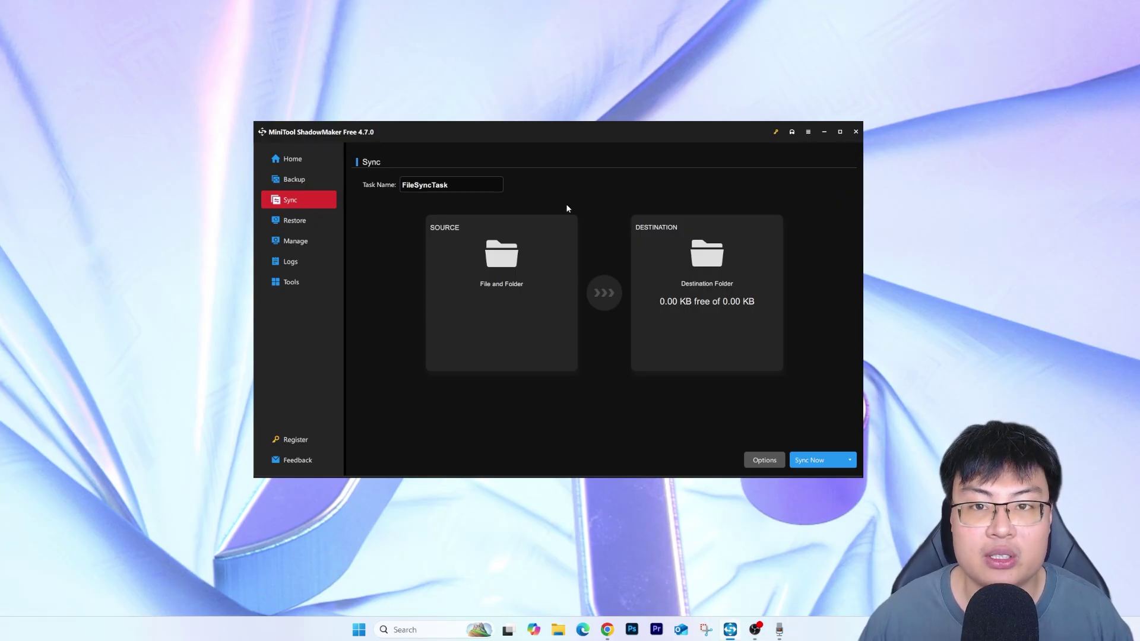
pyautogui.click(538, 309)
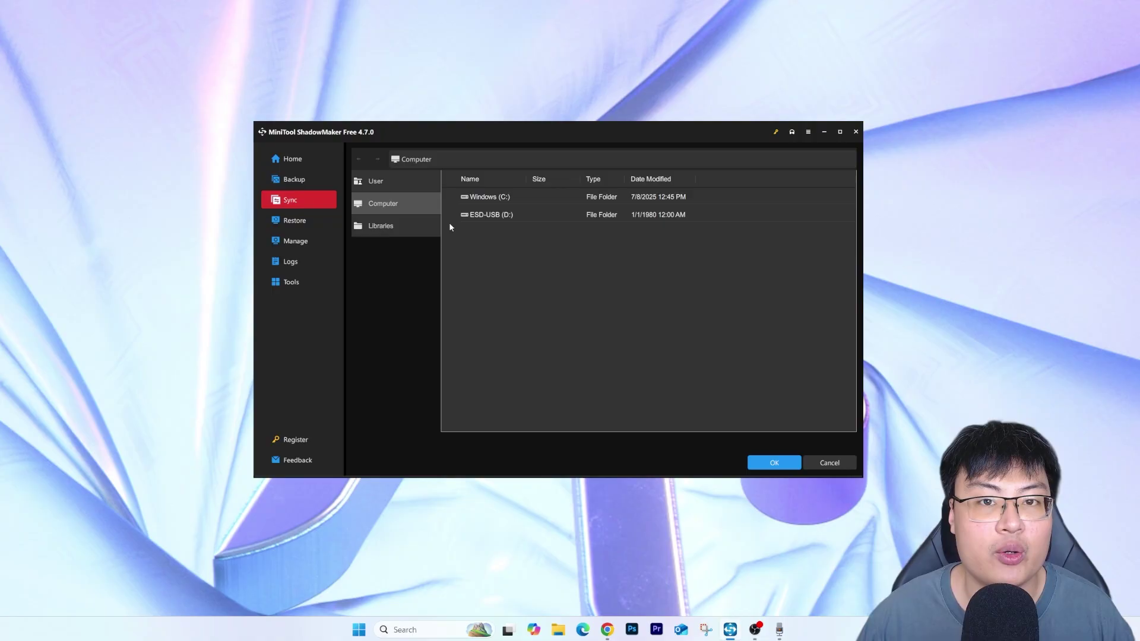
pyautogui.doubleClick(484, 198)
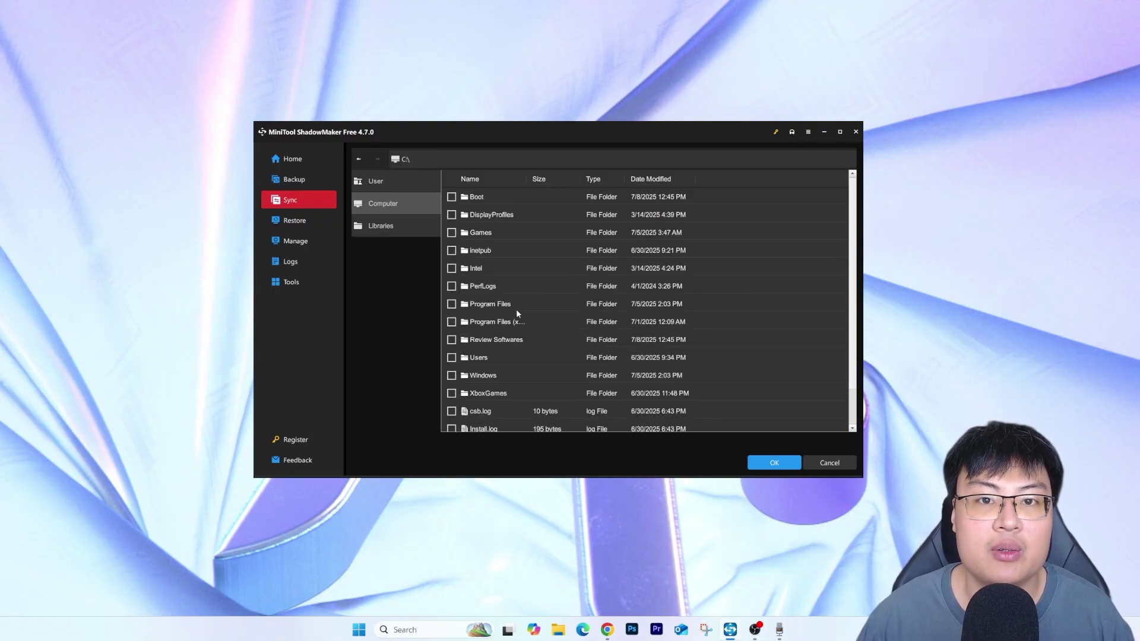
pyautogui.scroll(-1, 517, 314)
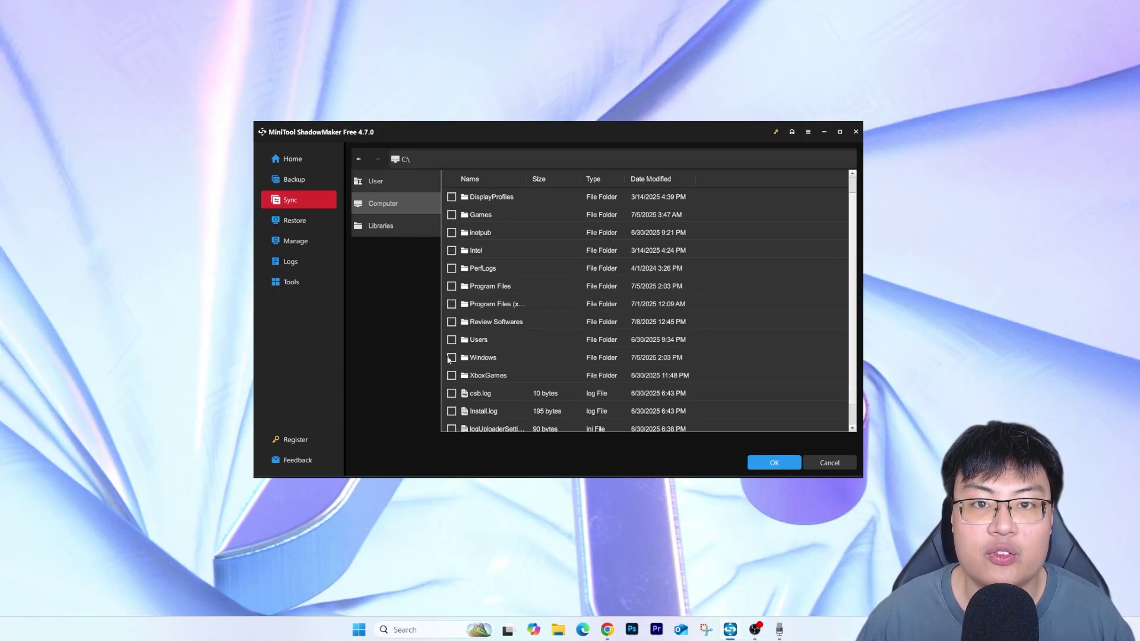
pyautogui.click(451, 358)
pyautogui.click(772, 462)
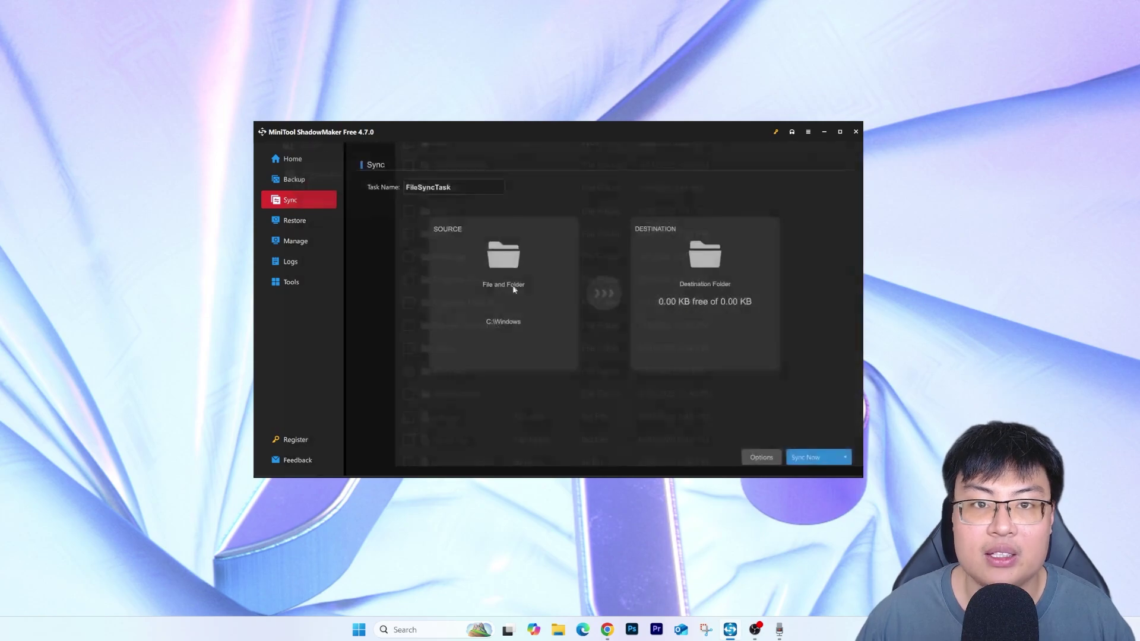
# Set the file sync destination to the ESD-USB (D:) drive and run the sync task
pyautogui.click(652, 300)
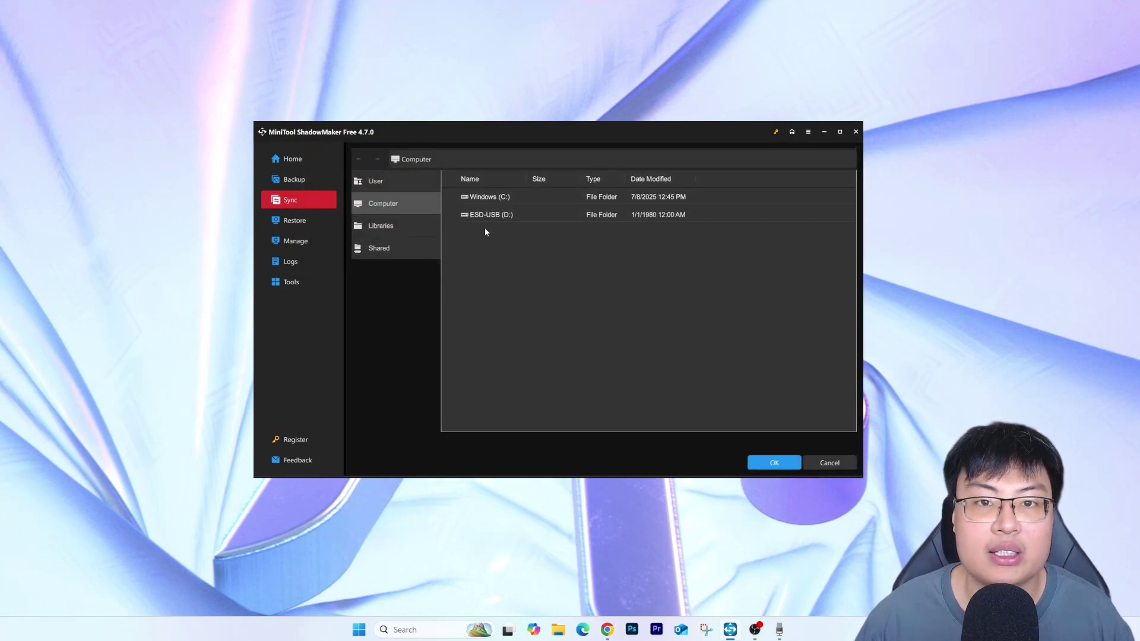
pyautogui.click(487, 215)
pyautogui.click(774, 464)
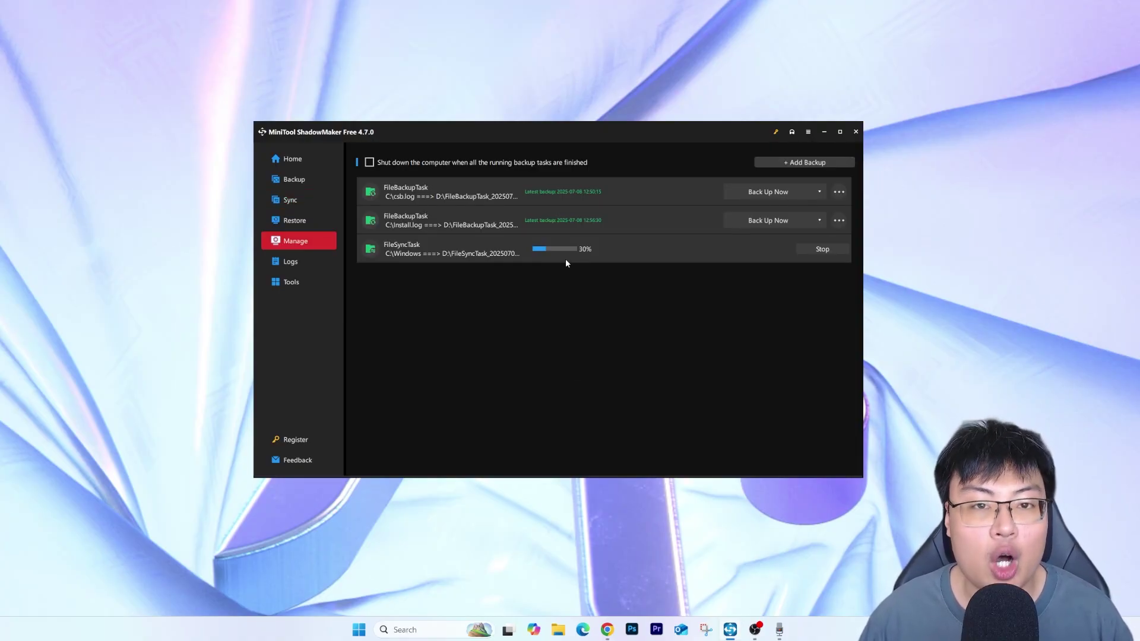
# Stop the running FileSyncTask for the C:\Windows folder
pyautogui.moveTo(607, 628)
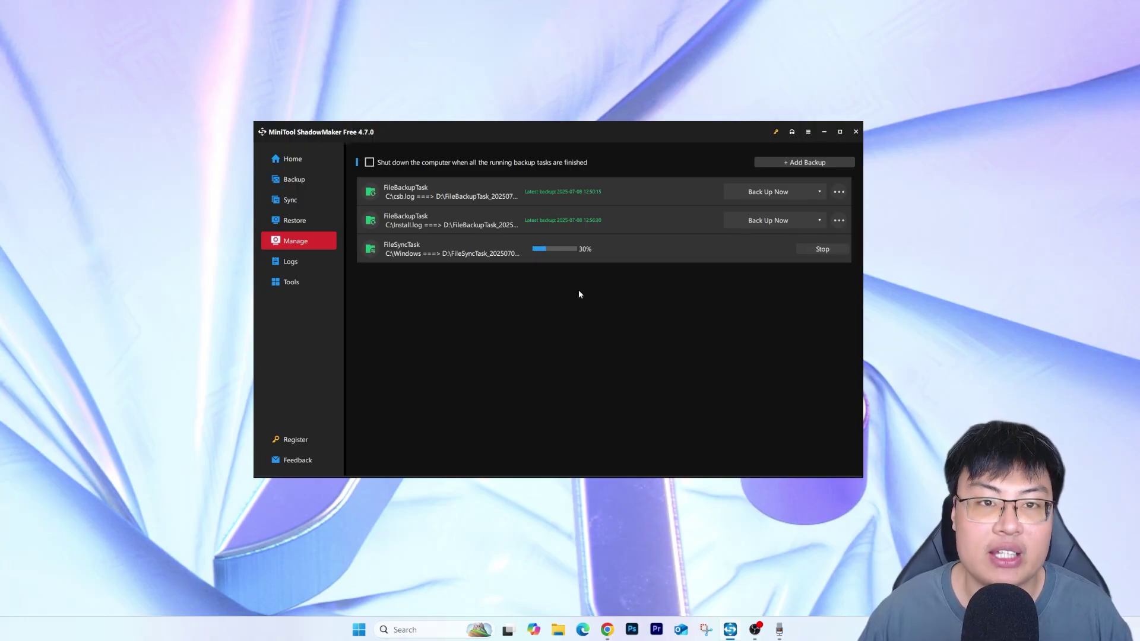
pyautogui.click(822, 249)
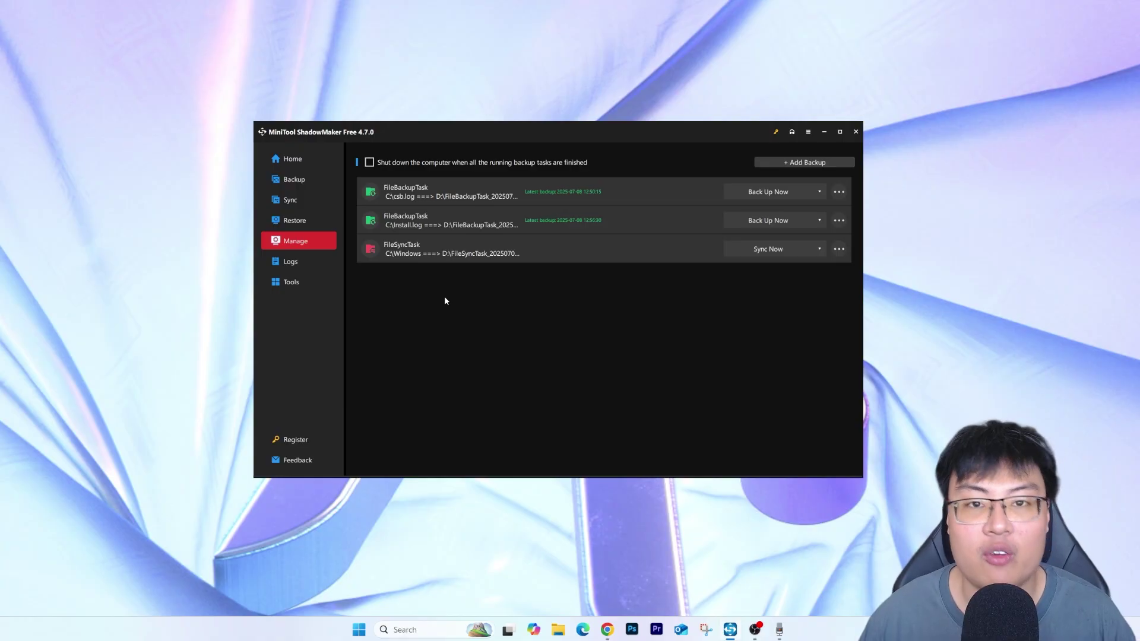
# Review the task execution logs and the available tools, opening Media Builder briefly and closing it again
pyautogui.click(286, 262)
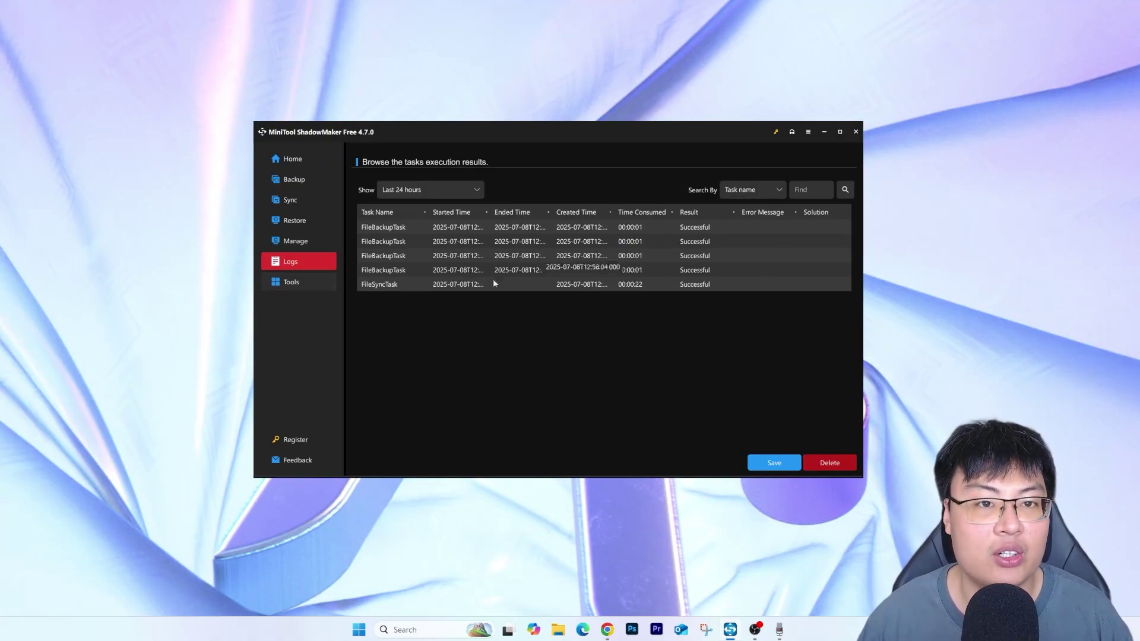
pyautogui.click(330, 282)
pyautogui.click(436, 219)
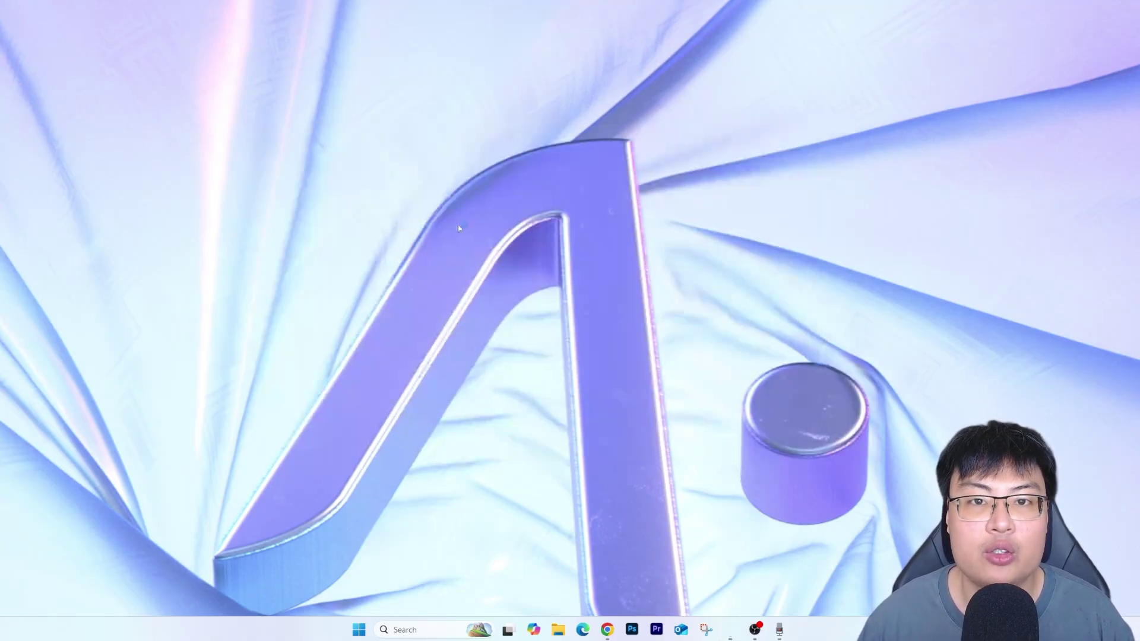
pyautogui.click(781, 152)
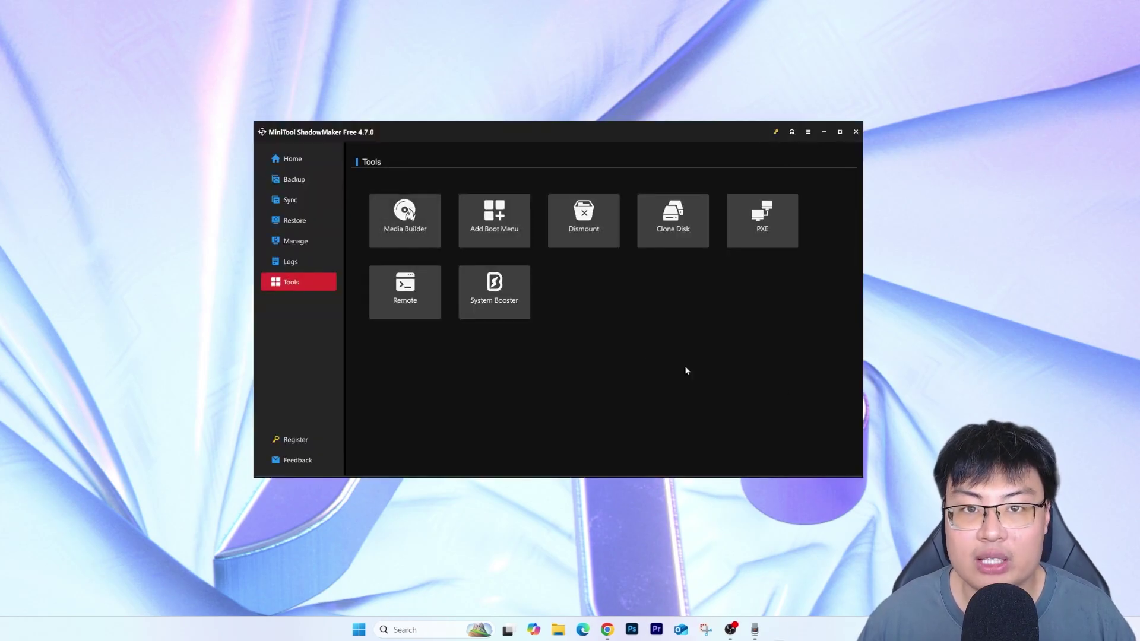
# Look back through the Logs, Manage, Restore and Sync pages, ending on the Home page
pyautogui.click(294, 261)
pyautogui.click(300, 243)
pyautogui.click(297, 218)
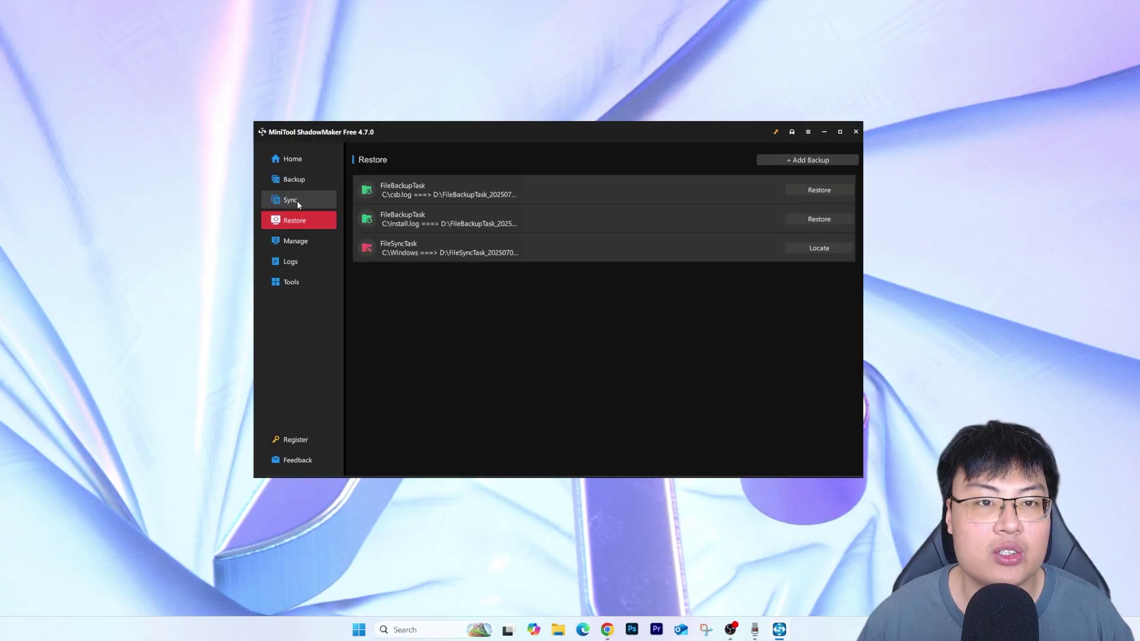
pyautogui.click(290, 200)
pyautogui.click(292, 158)
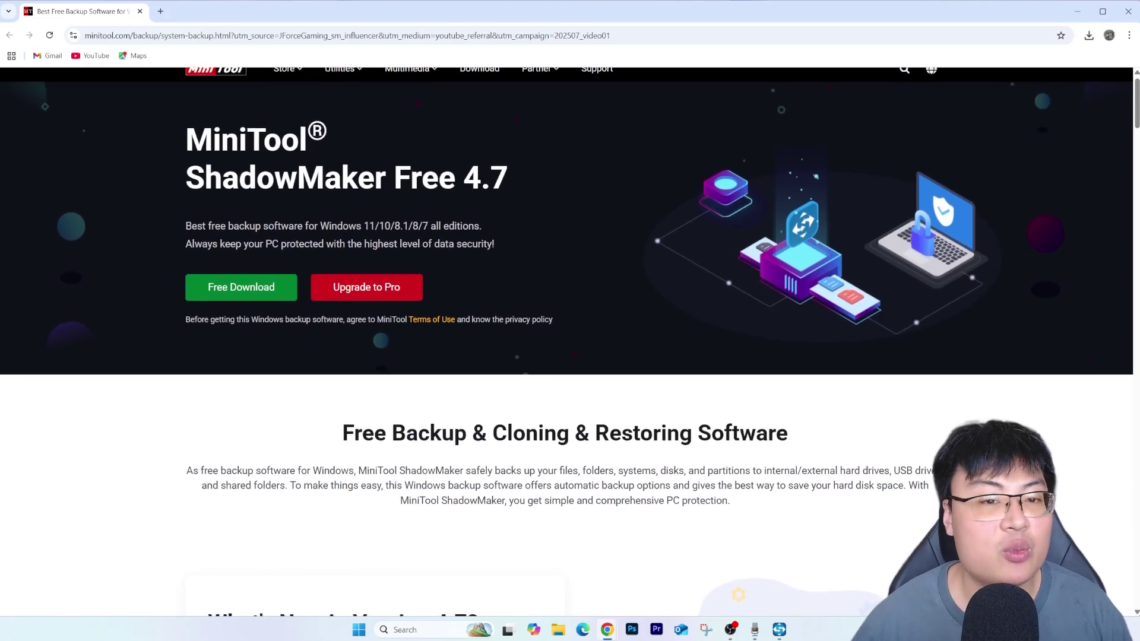
# Switch to Chrome and look over the MiniTool ShadowMaker Free 4.7 product page
pyautogui.scroll(-1, 565, 341)
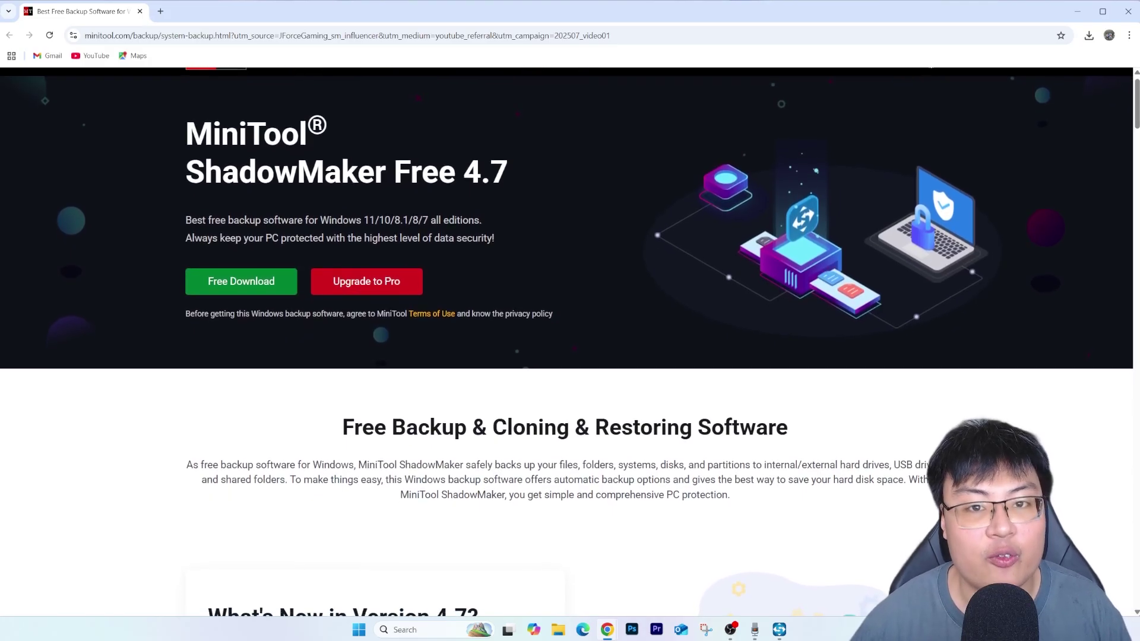